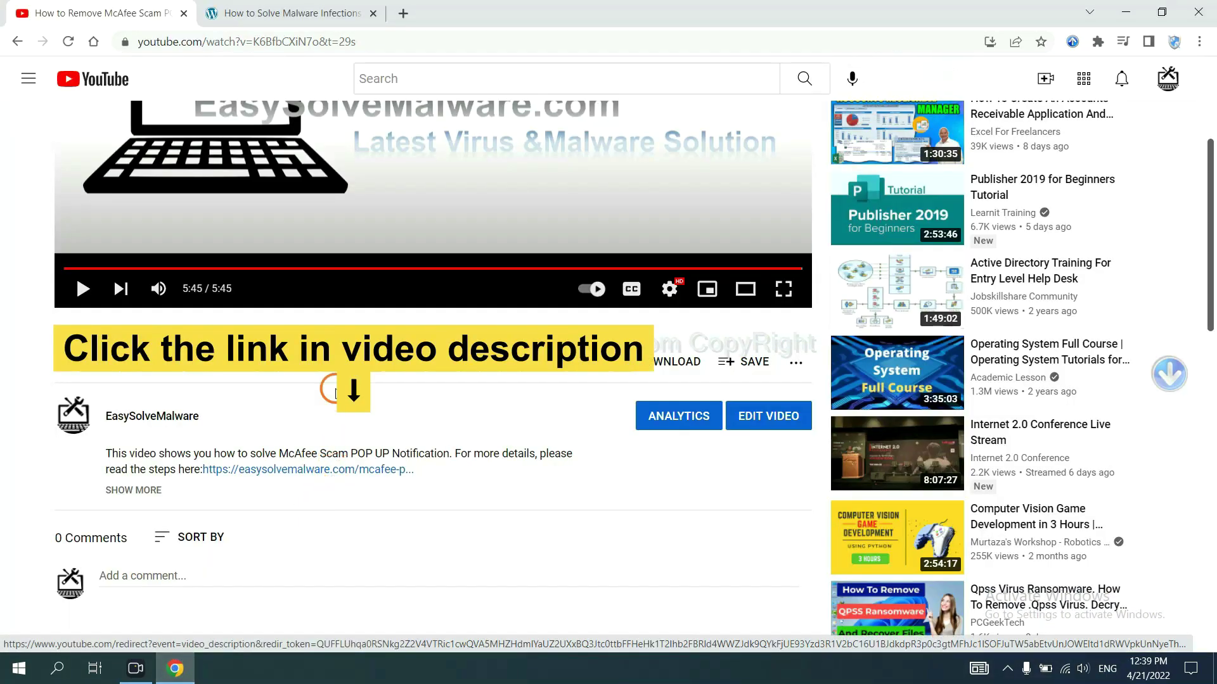
# Download SpyHunter for Windows from the easysolvemalware.com guide and run the installer.
pyautogui.click(349, 13)
pyautogui.scroll(-2, 1210, 323)
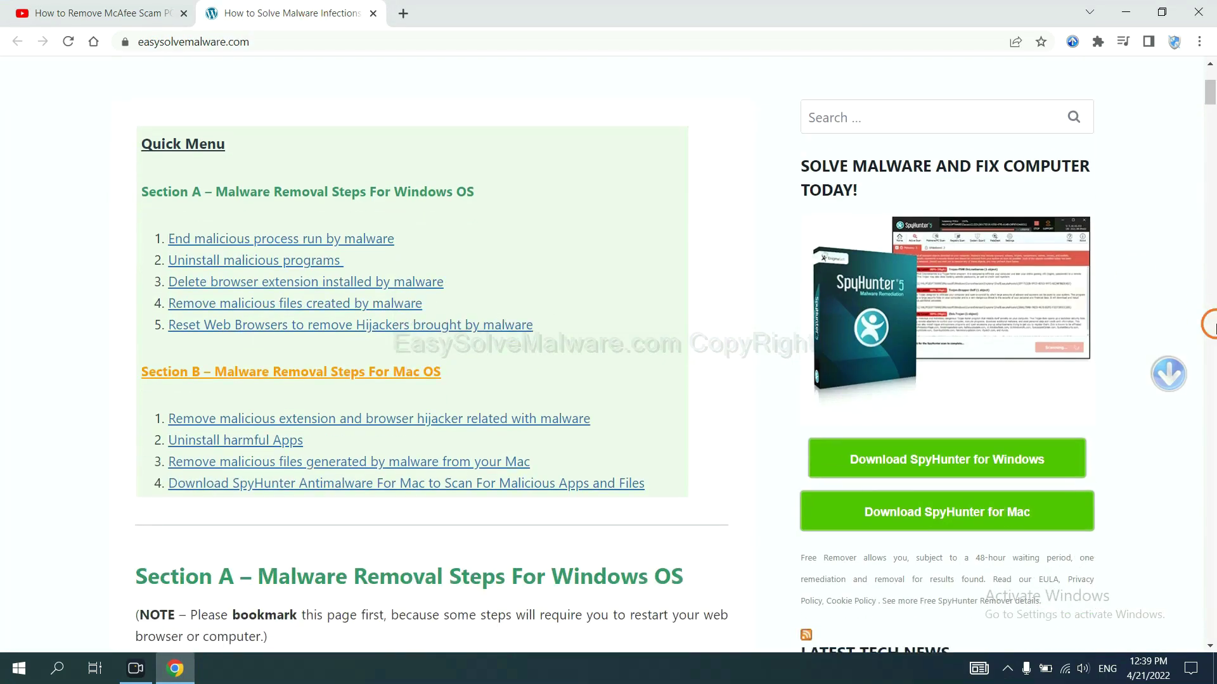
pyautogui.scroll(-2, 1204, 316)
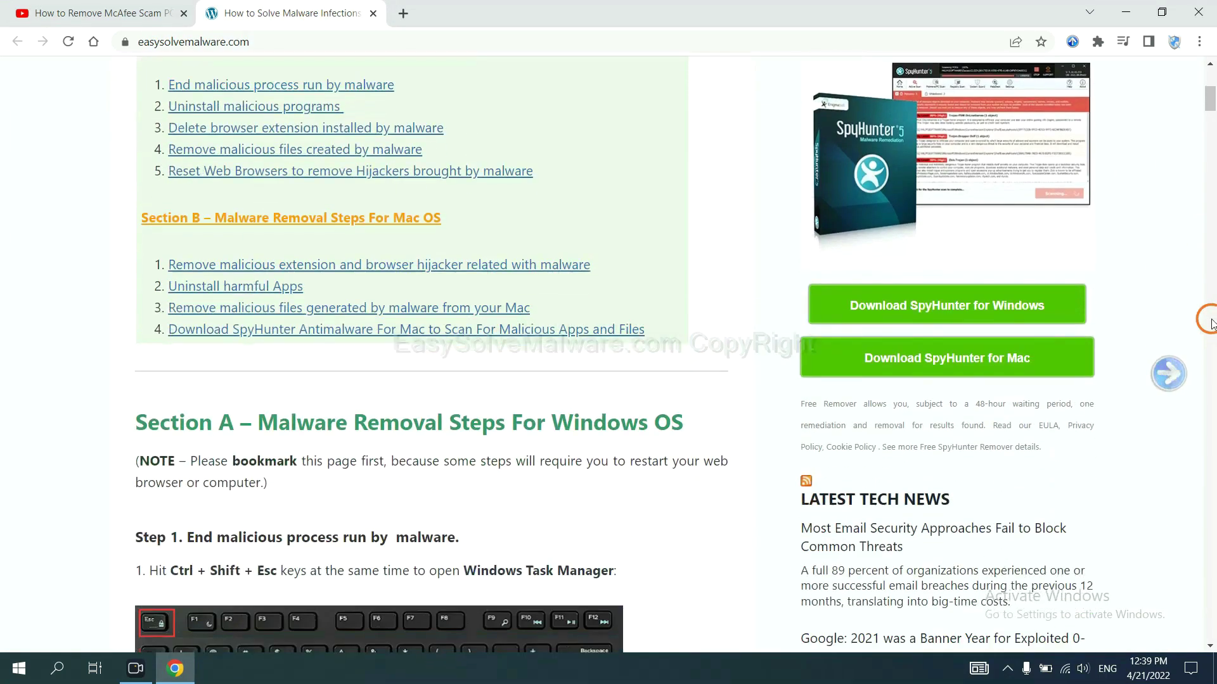
pyautogui.click(1033, 304)
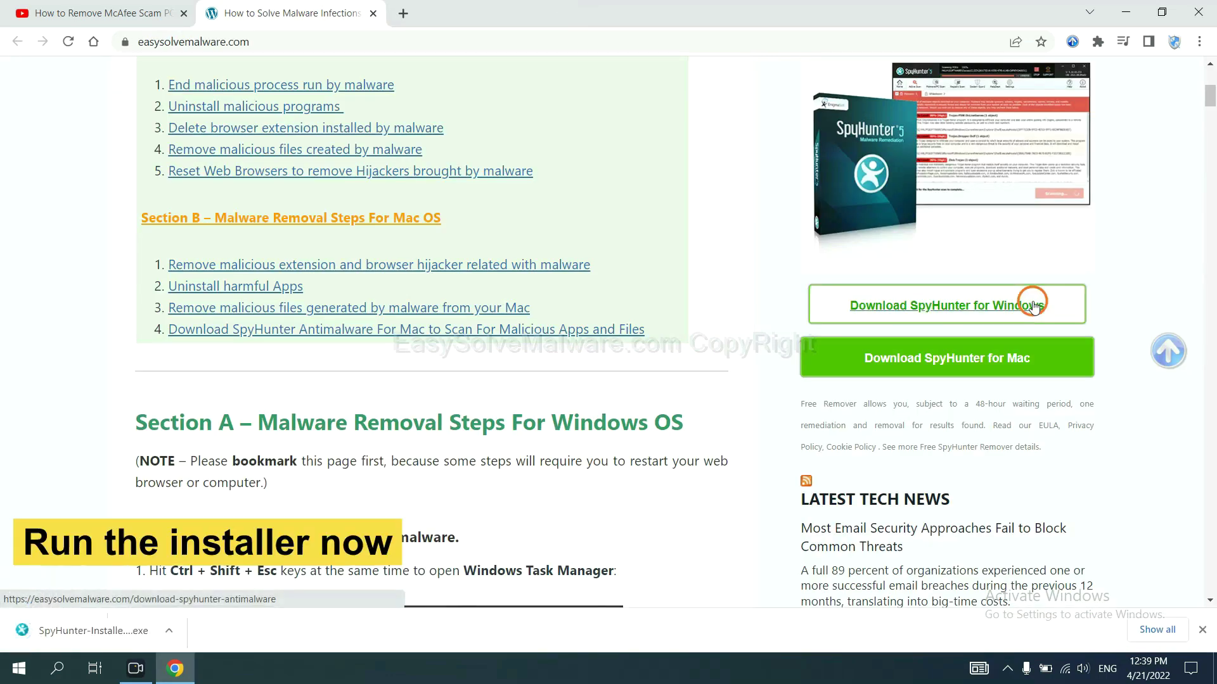
pyautogui.click(79, 631)
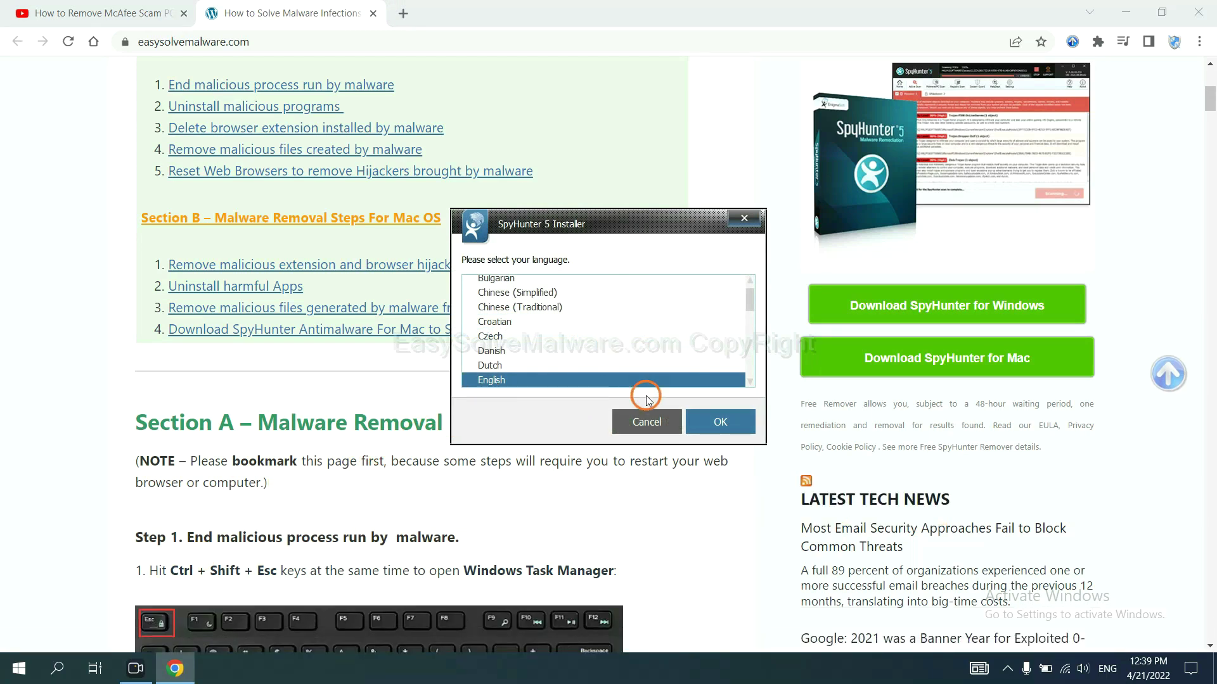
# Install SpyHunter 5 in English, accepting the EULA and Privacy Policy, and finish setup.
pyautogui.click(704, 422)
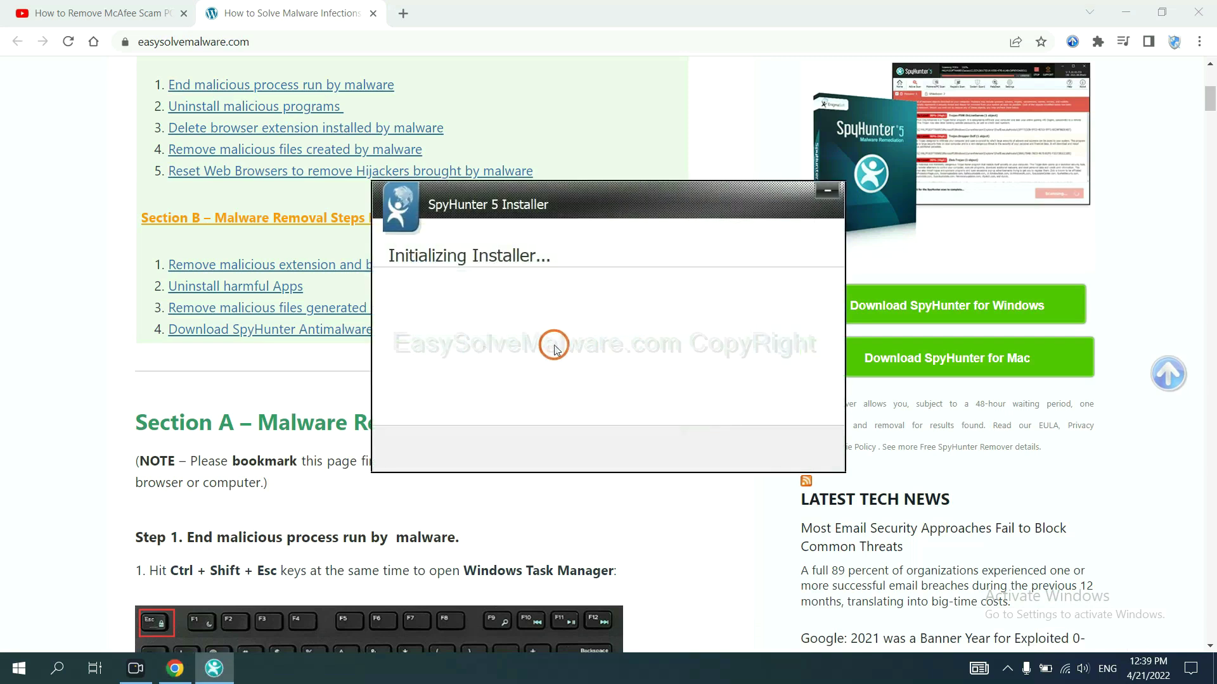
pyautogui.click(518, 344)
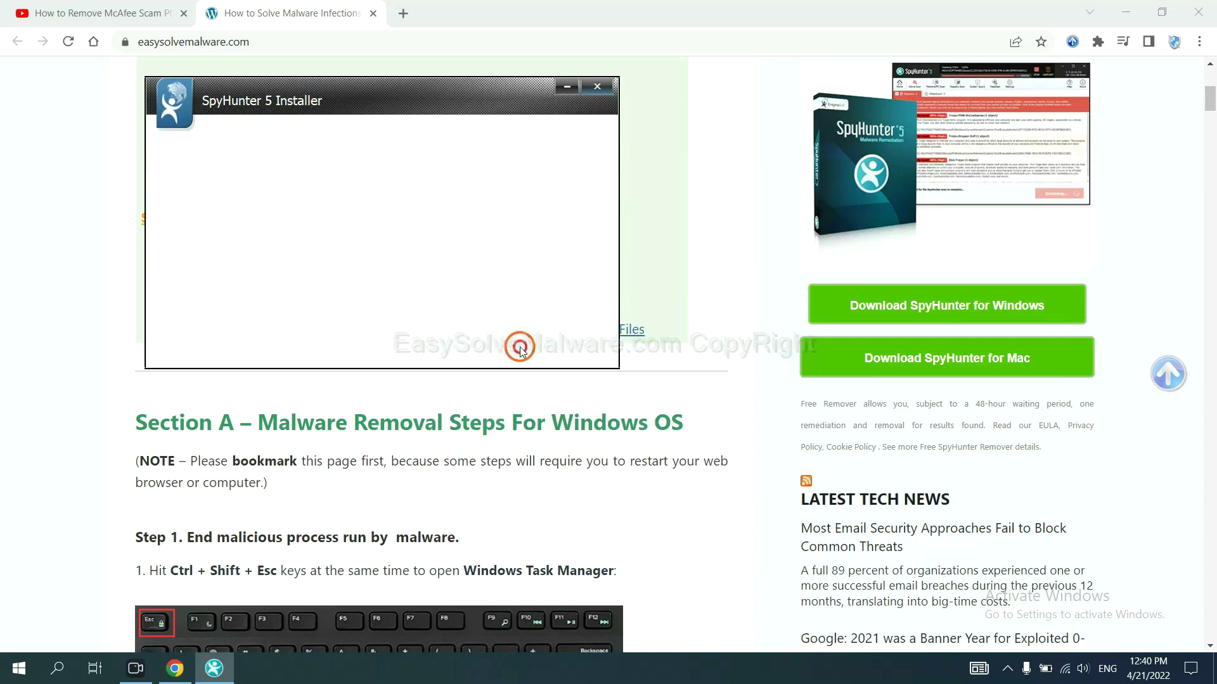
pyautogui.click(392, 305)
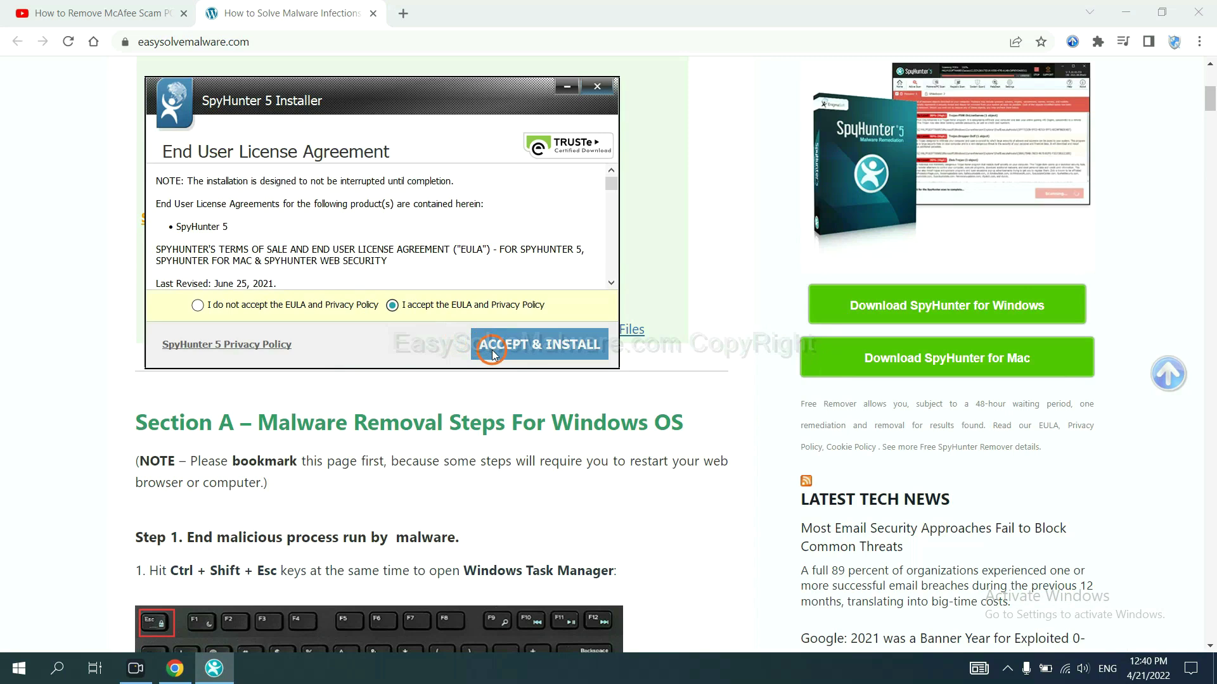
pyautogui.click(493, 349)
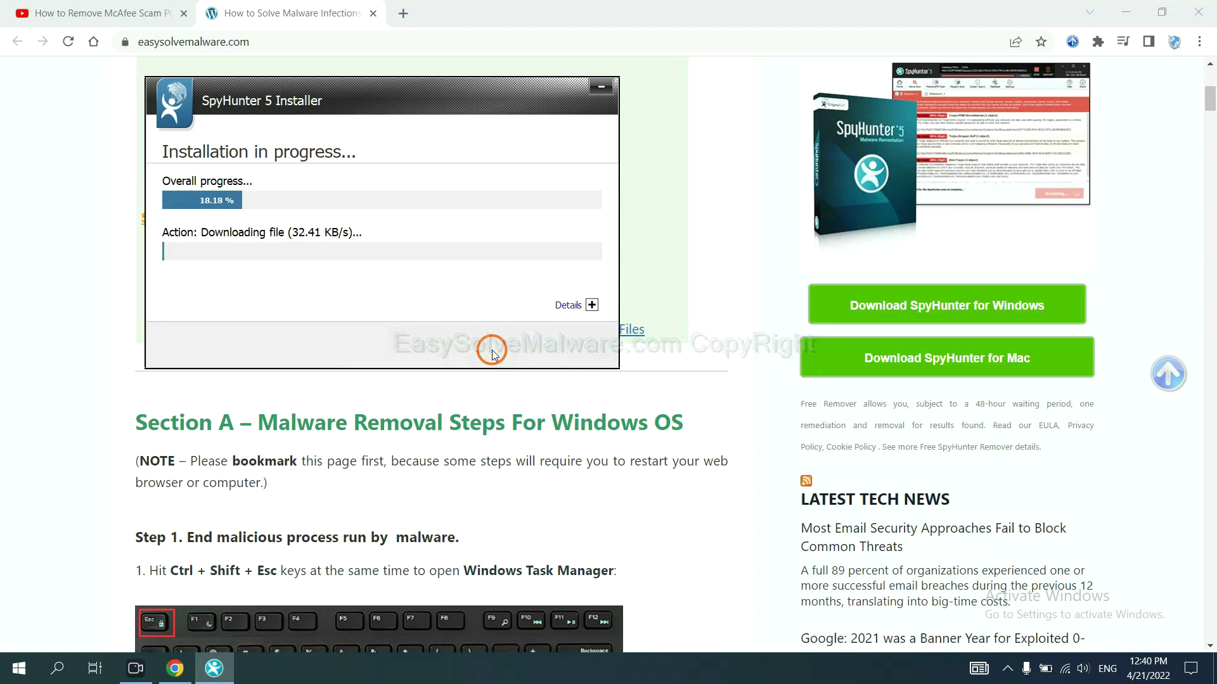
pyautogui.click(602, 429)
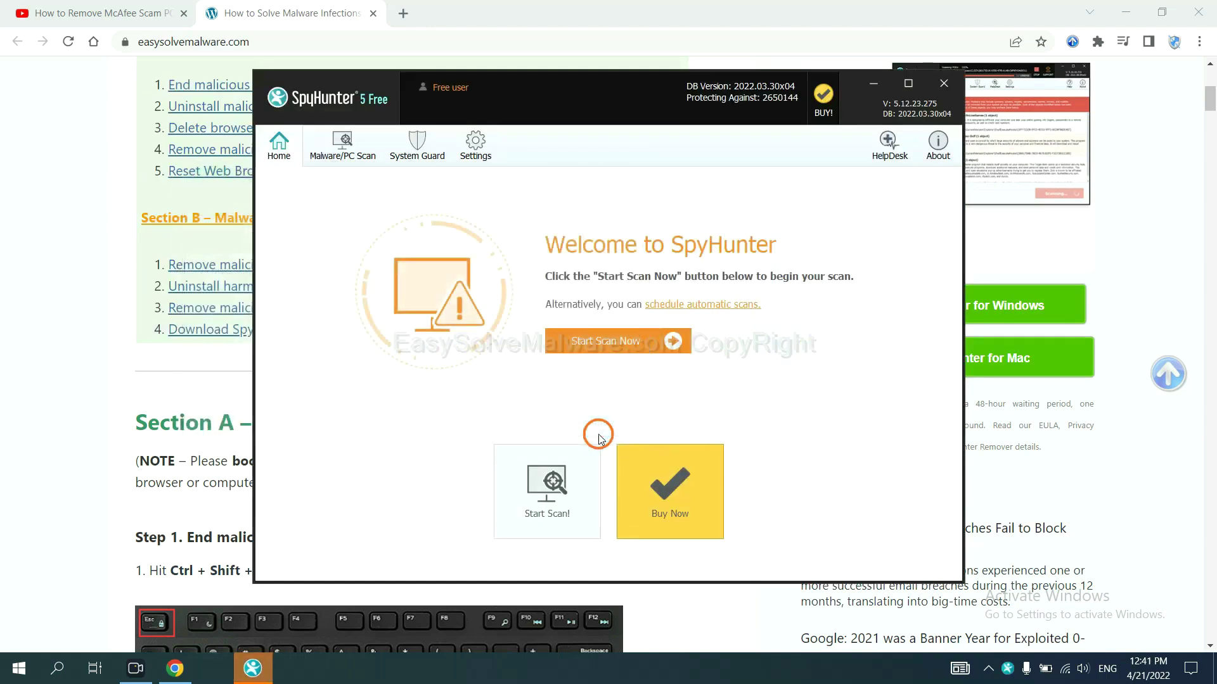
# Scan the computer with SpyHunter and move past the remove360.bat unknown object to registration.
pyautogui.click(599, 345)
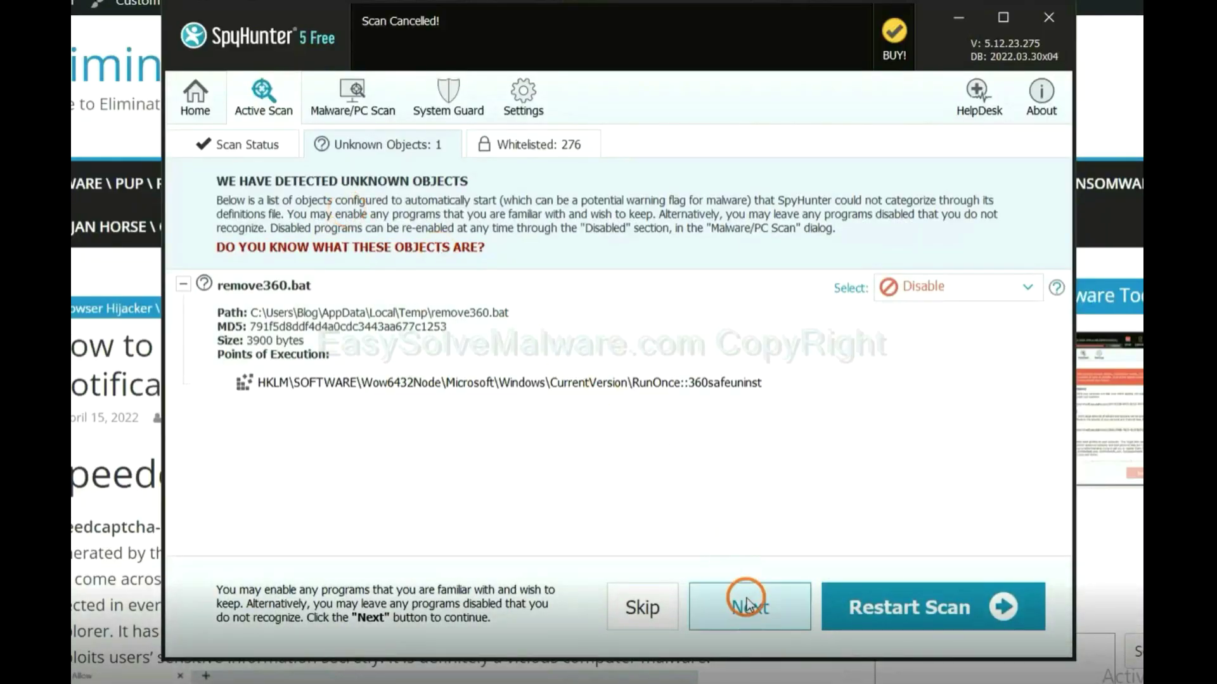
pyautogui.click(748, 605)
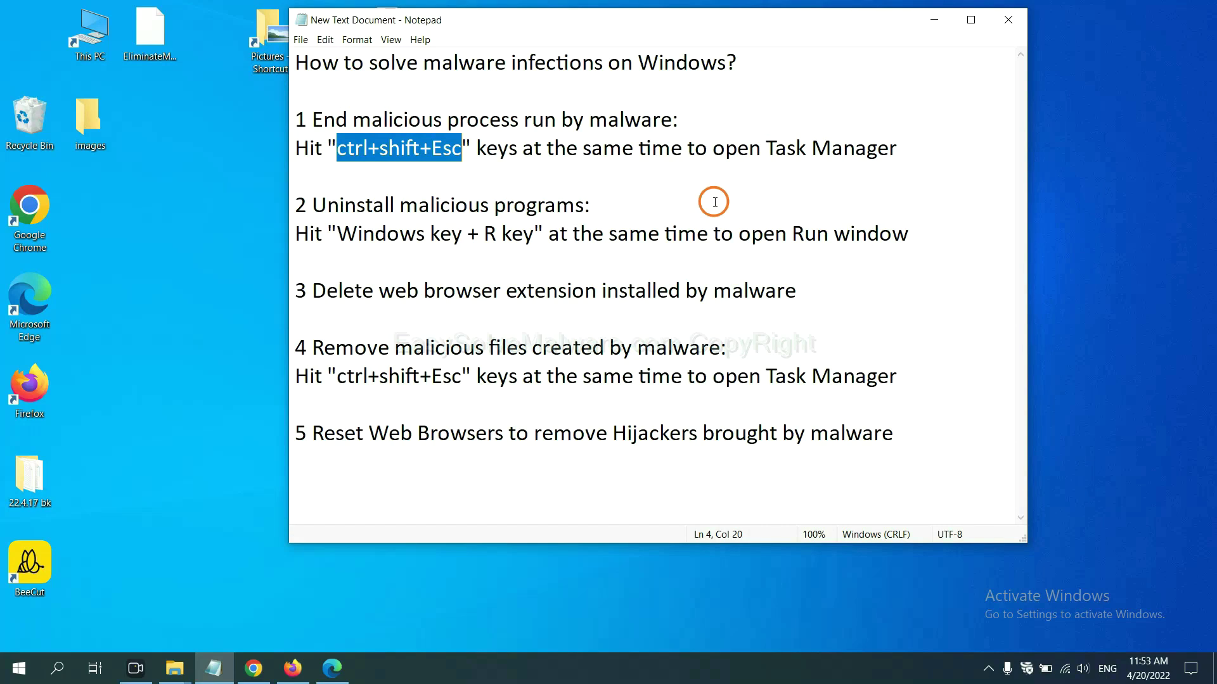
pyautogui.click(430, 154)
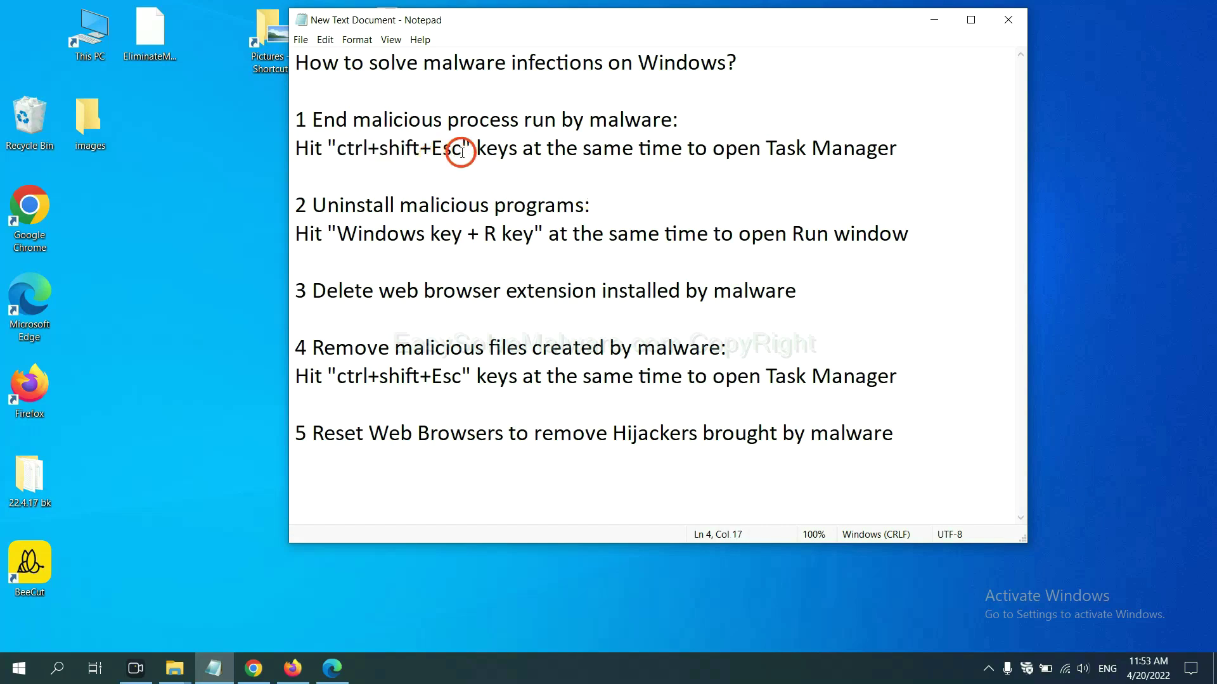
pyautogui.moveTo(462, 152); pyautogui.dragTo(339, 152)
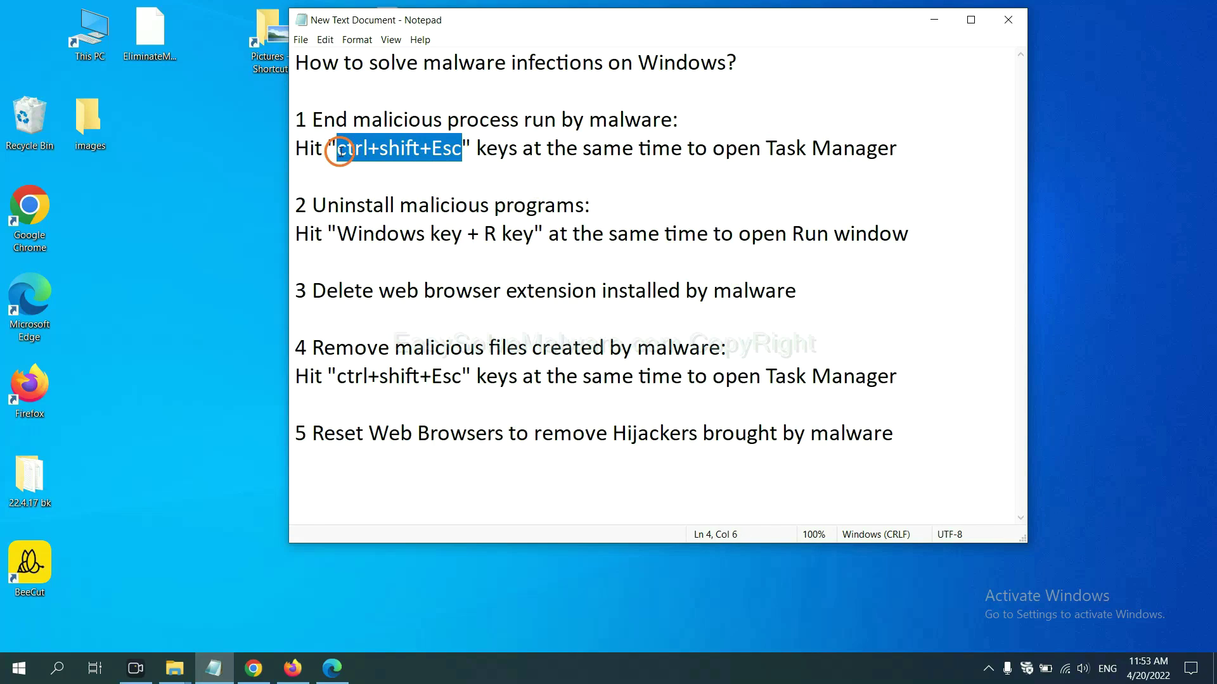
pyautogui.hotkey('ctrl', 'shift', 'Escape')
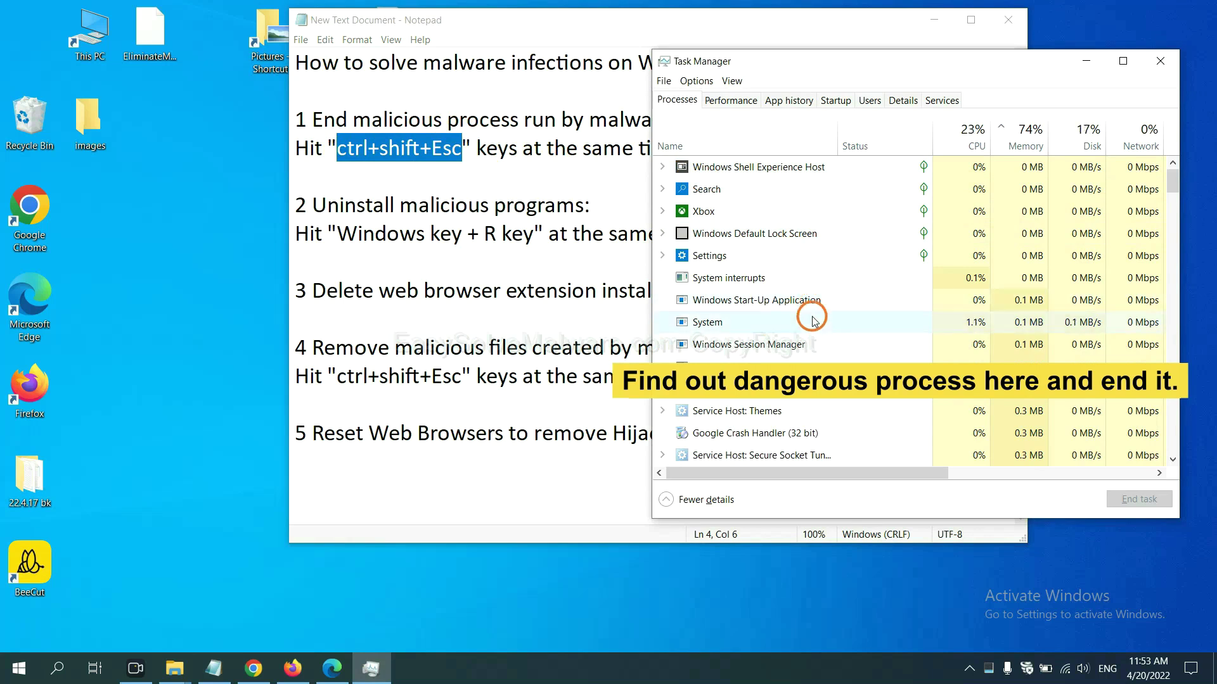
pyautogui.click(809, 367)
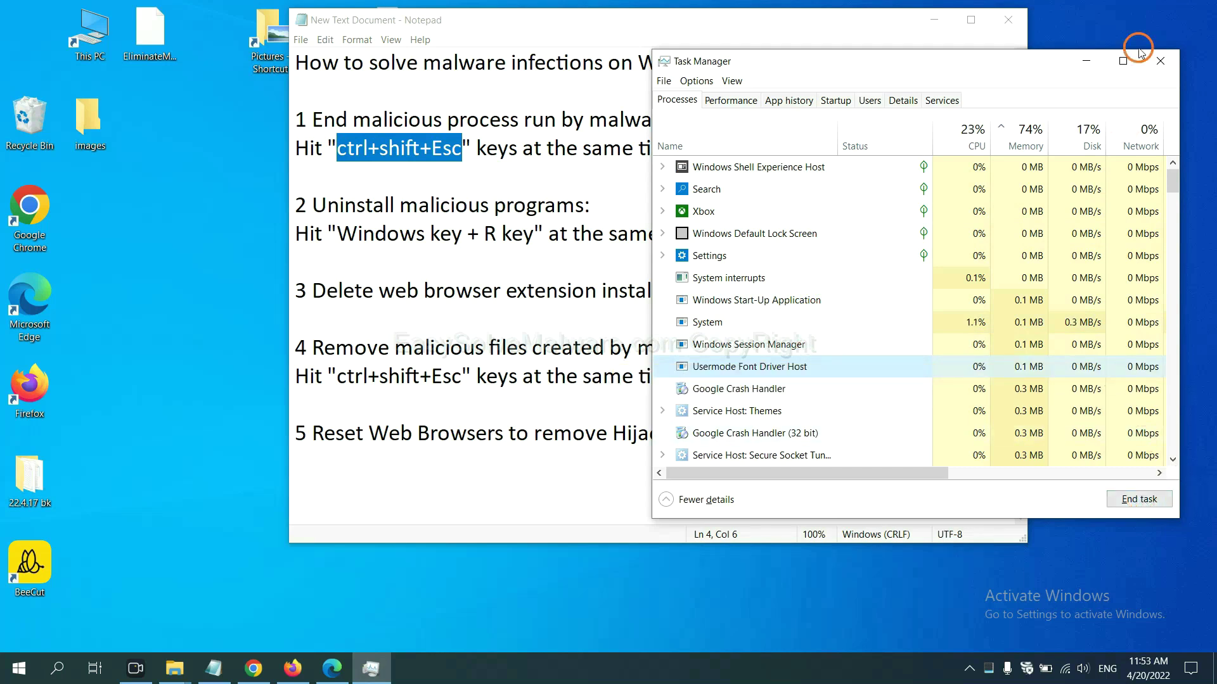
pyautogui.click(1158, 61)
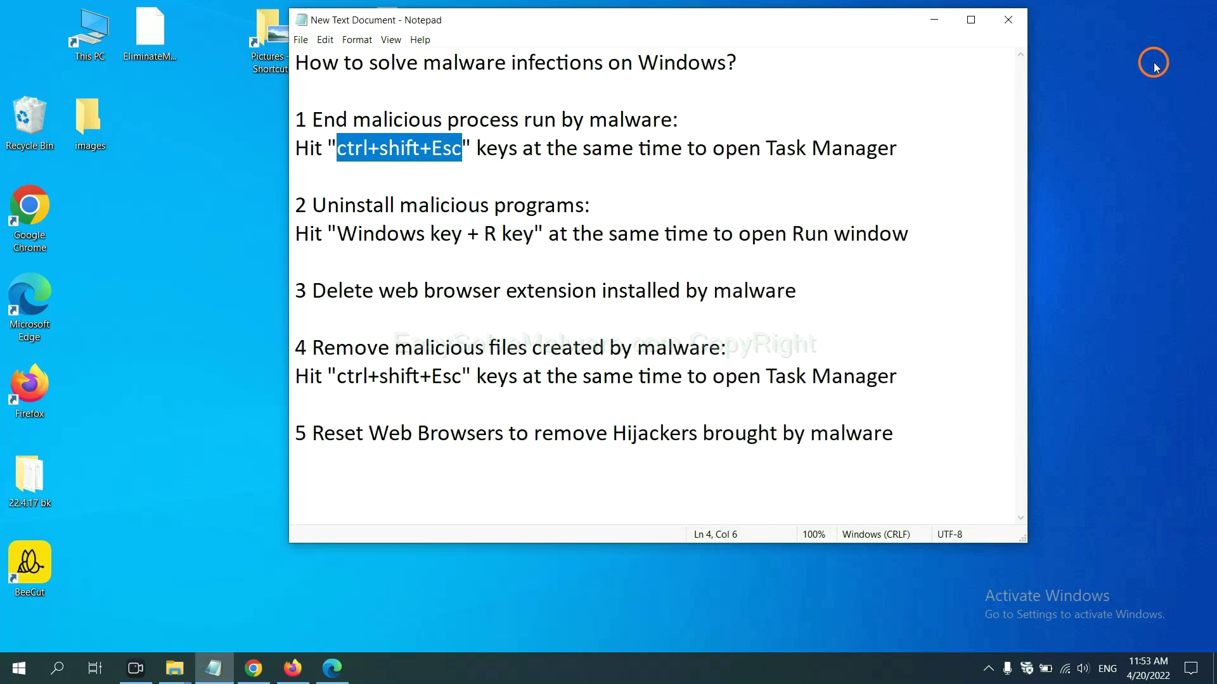
pyautogui.click(556, 230)
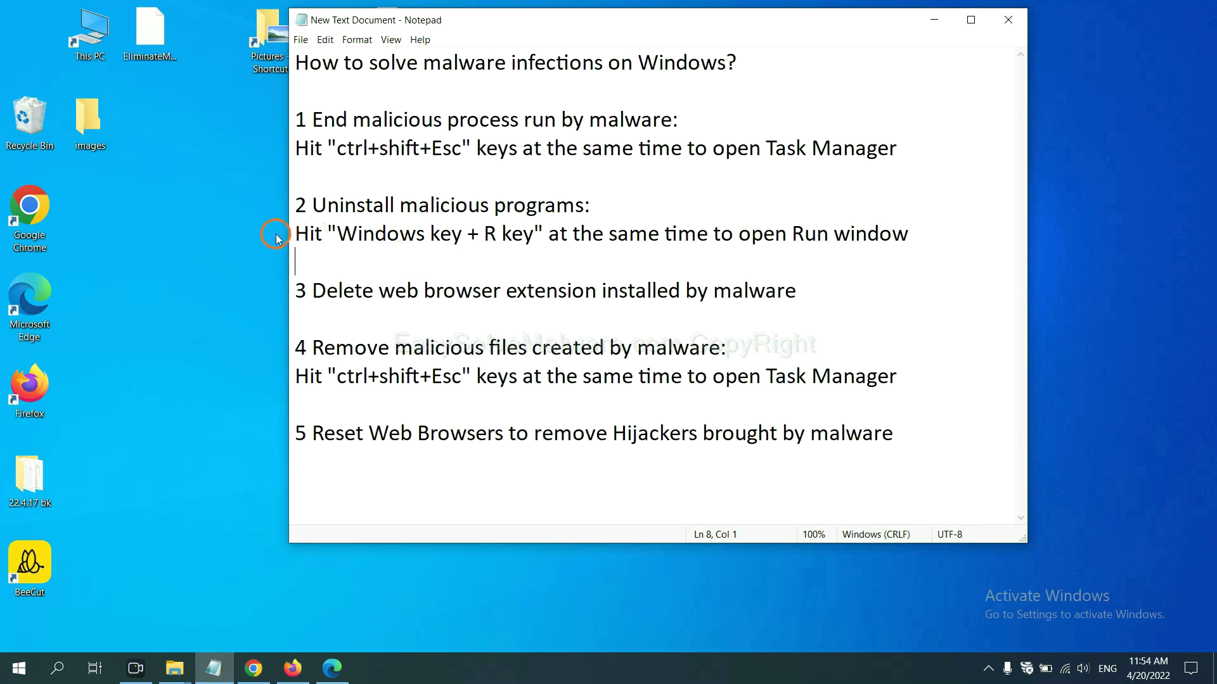
# Following step two of the notes, run 'control panel' from the Win+R Run dialog.
pyautogui.click(343, 239)
pyautogui.moveTo(344, 240); pyautogui.dragTo(530, 247)
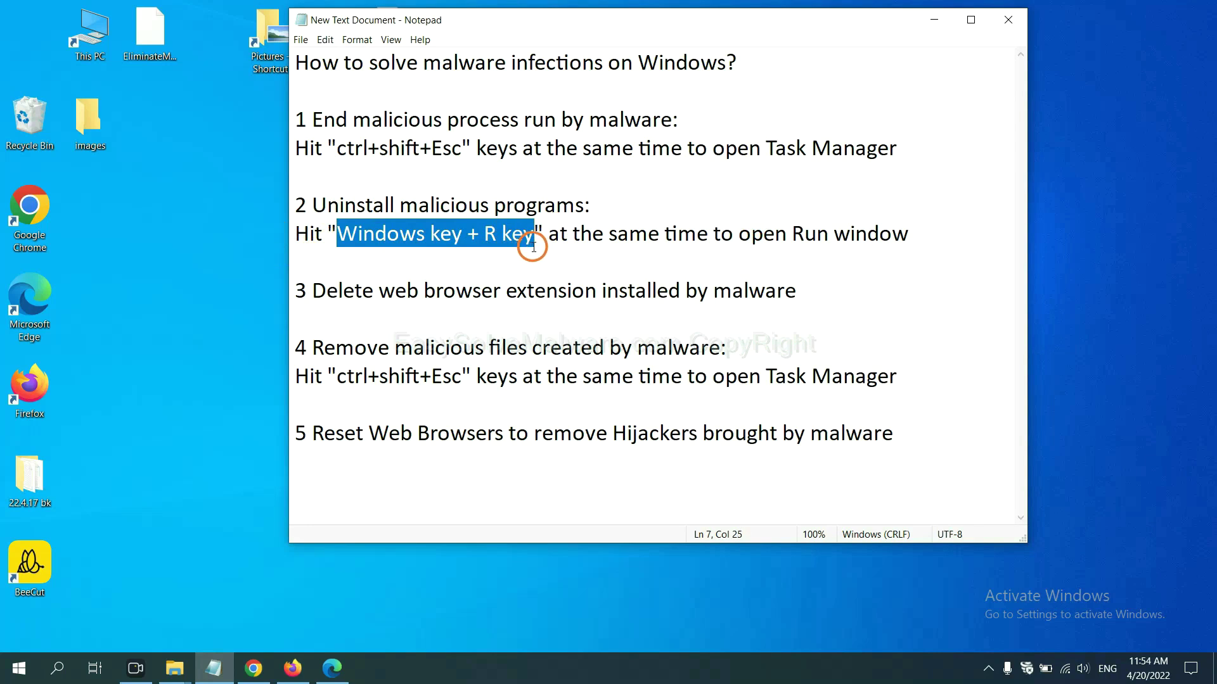
pyautogui.press('super+r')
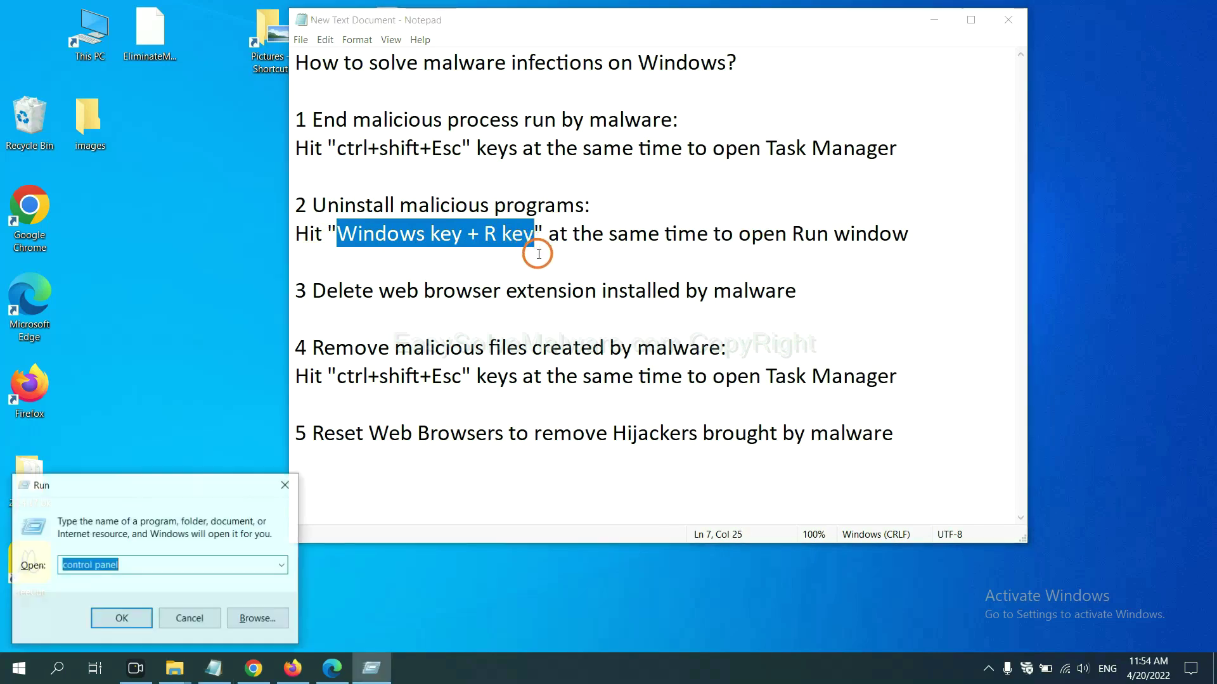
pyautogui.moveTo(137, 495)
pyautogui.mouseDown()
pyautogui.moveTo(826, 304)
pyautogui.moveTo(929, 212)
pyautogui.mouseUp()
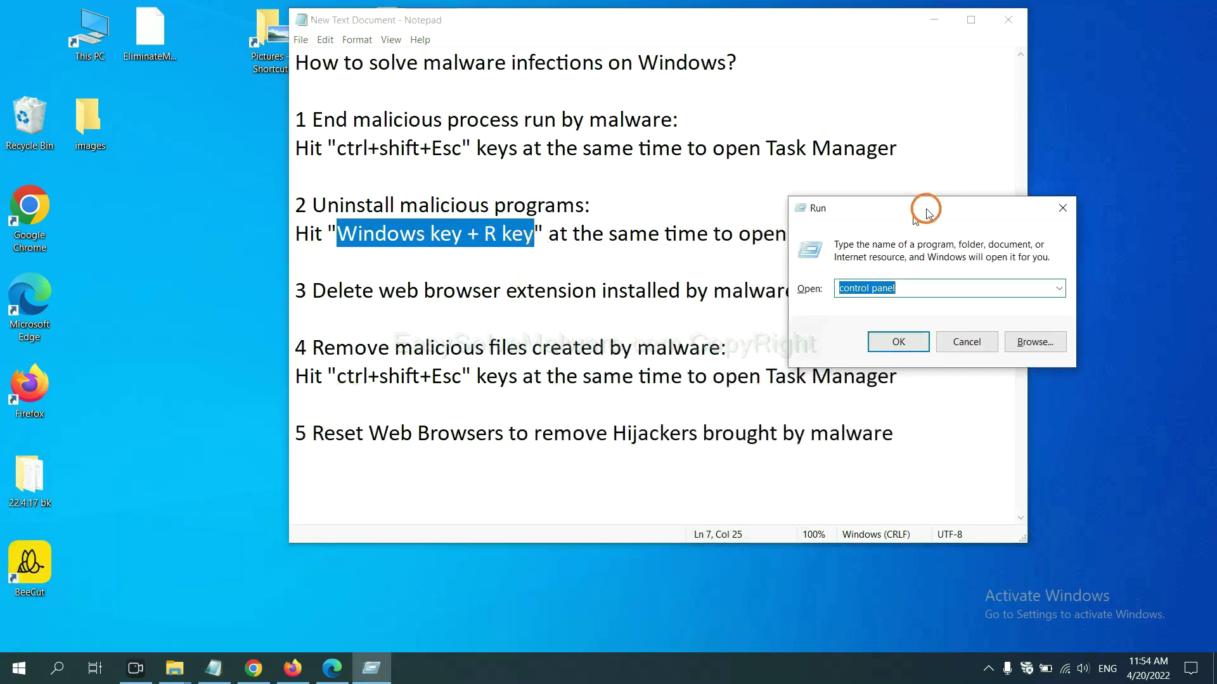
pyautogui.click(936, 282)
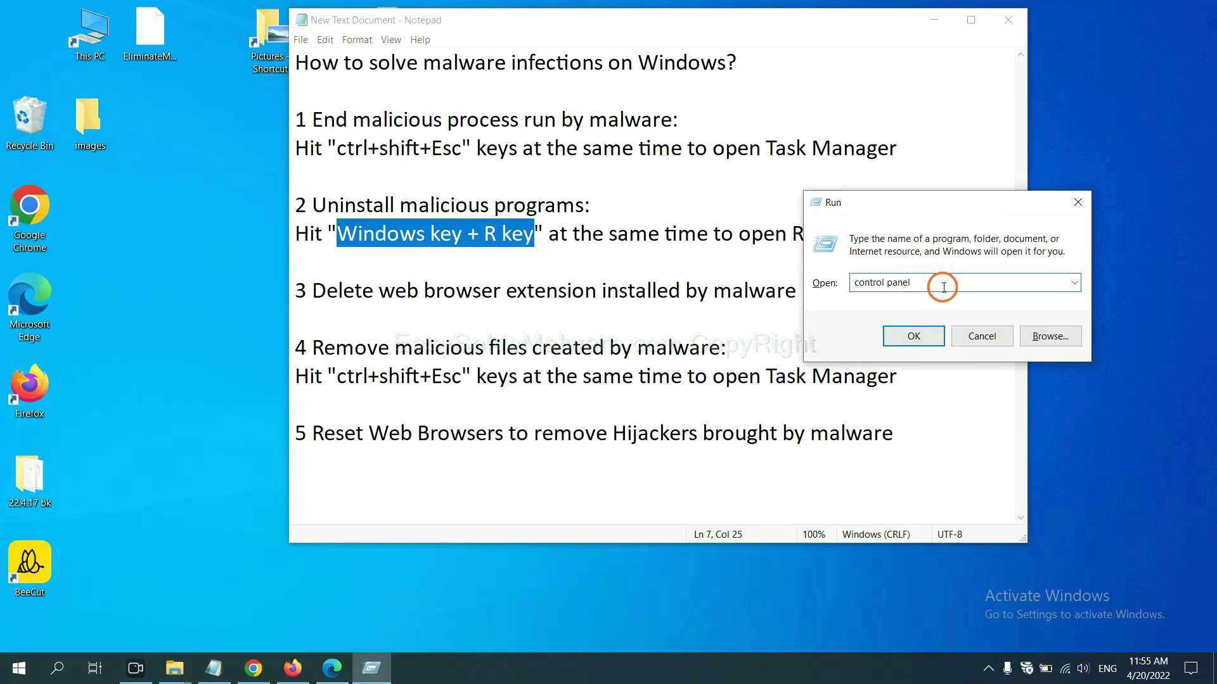
pyautogui.moveTo(932, 283); pyautogui.dragTo(855, 283)
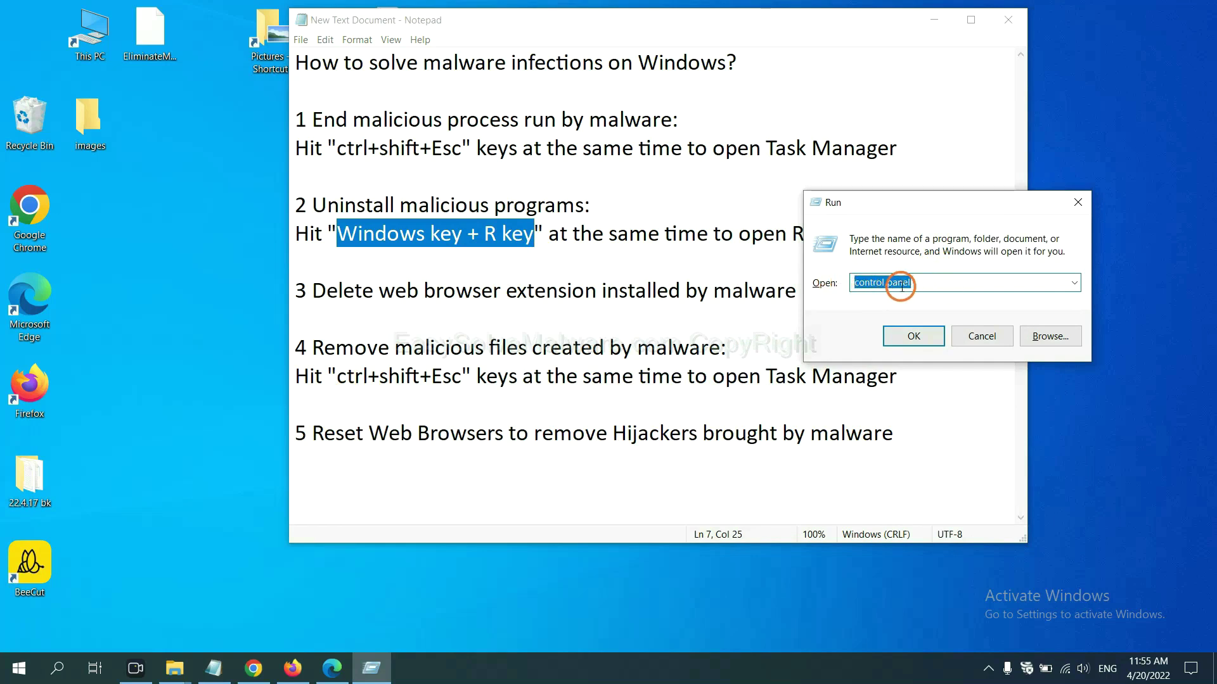
pyautogui.click(909, 345)
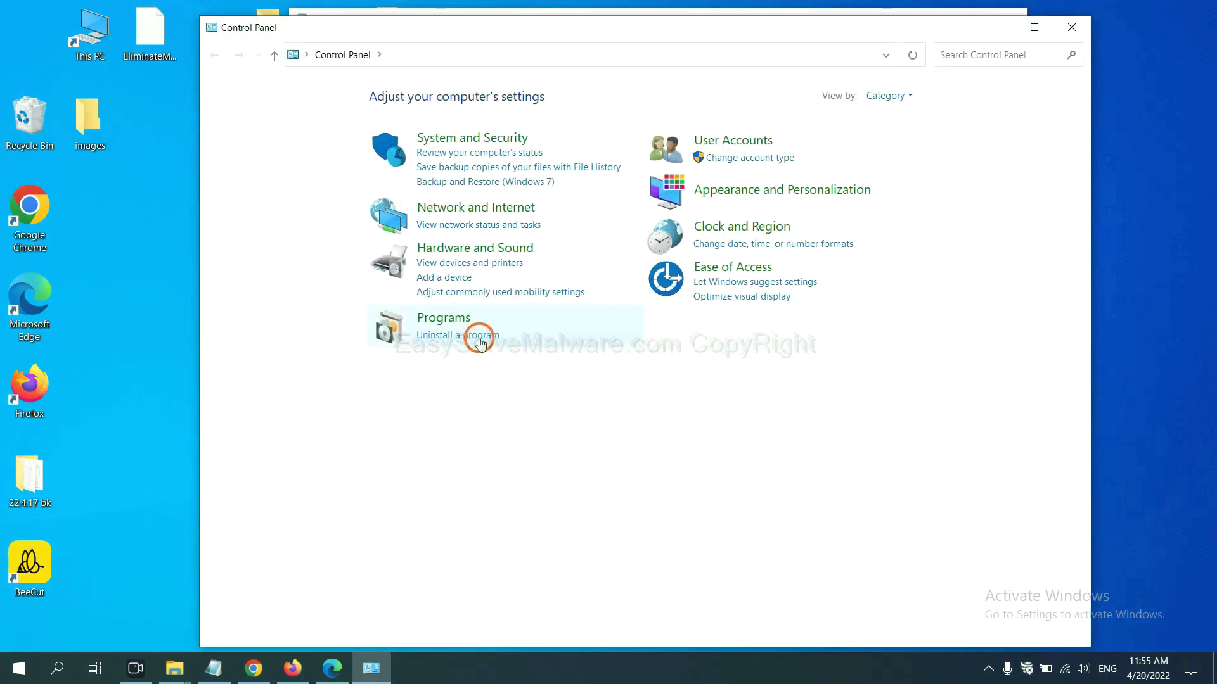
# Review installed programs, selecting Xiph.Org Open Codecs, then close the program list.
pyautogui.click(480, 336)
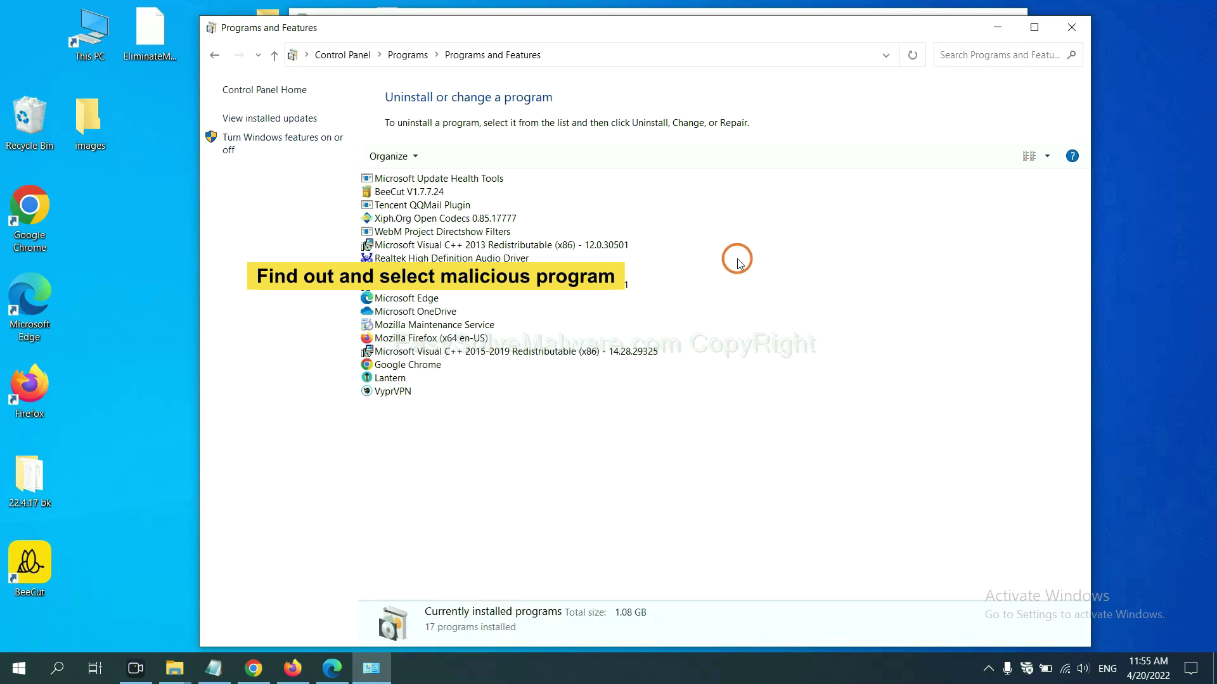
pyautogui.click(479, 219)
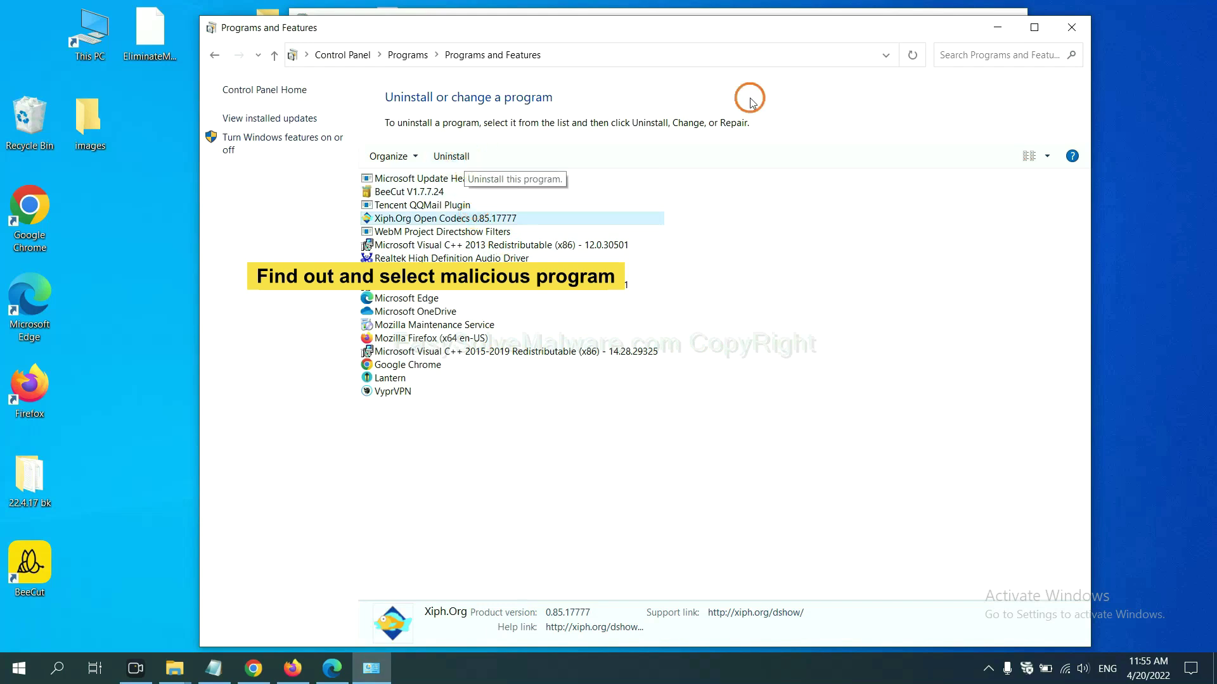
pyautogui.click(1078, 29)
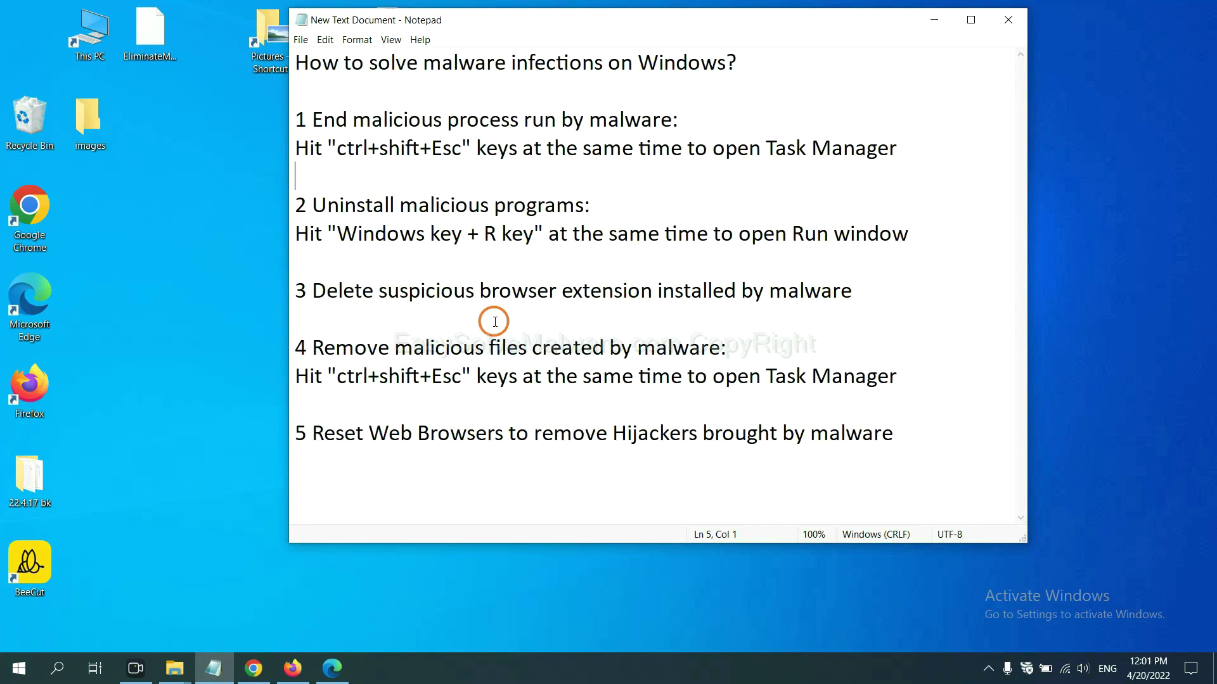
# Show Chrome's Extensions page via More tools, listing Scroll To Top.
pyautogui.click(255, 666)
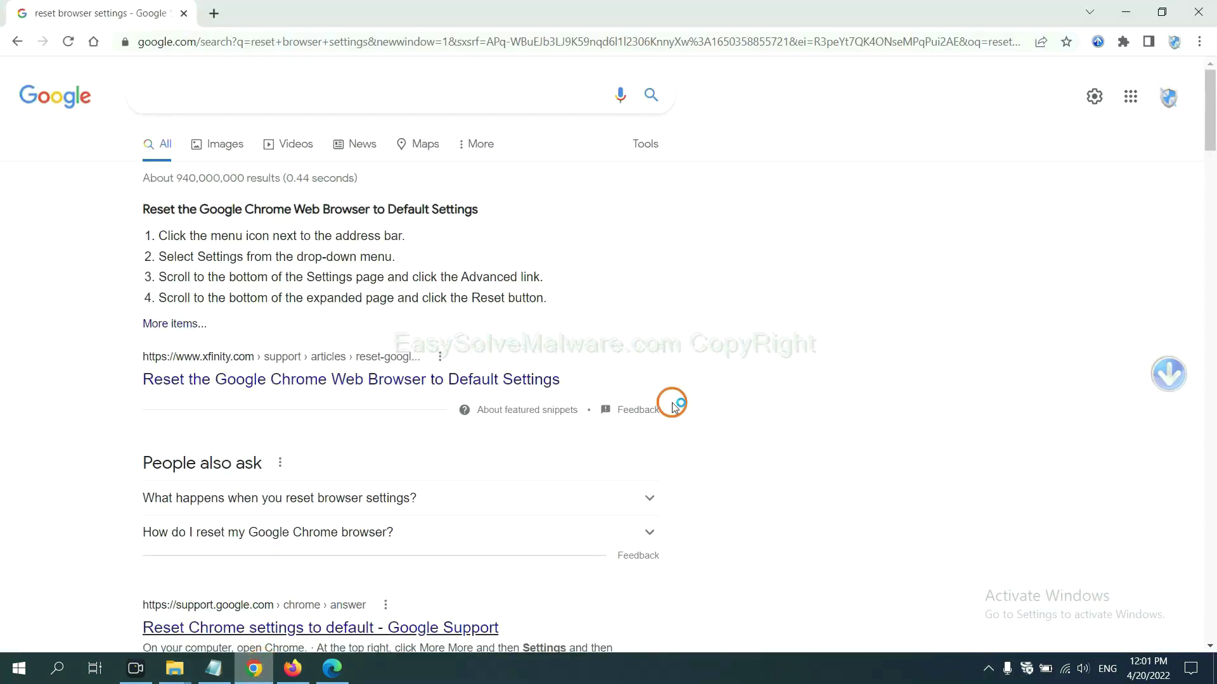
pyautogui.click(1198, 43)
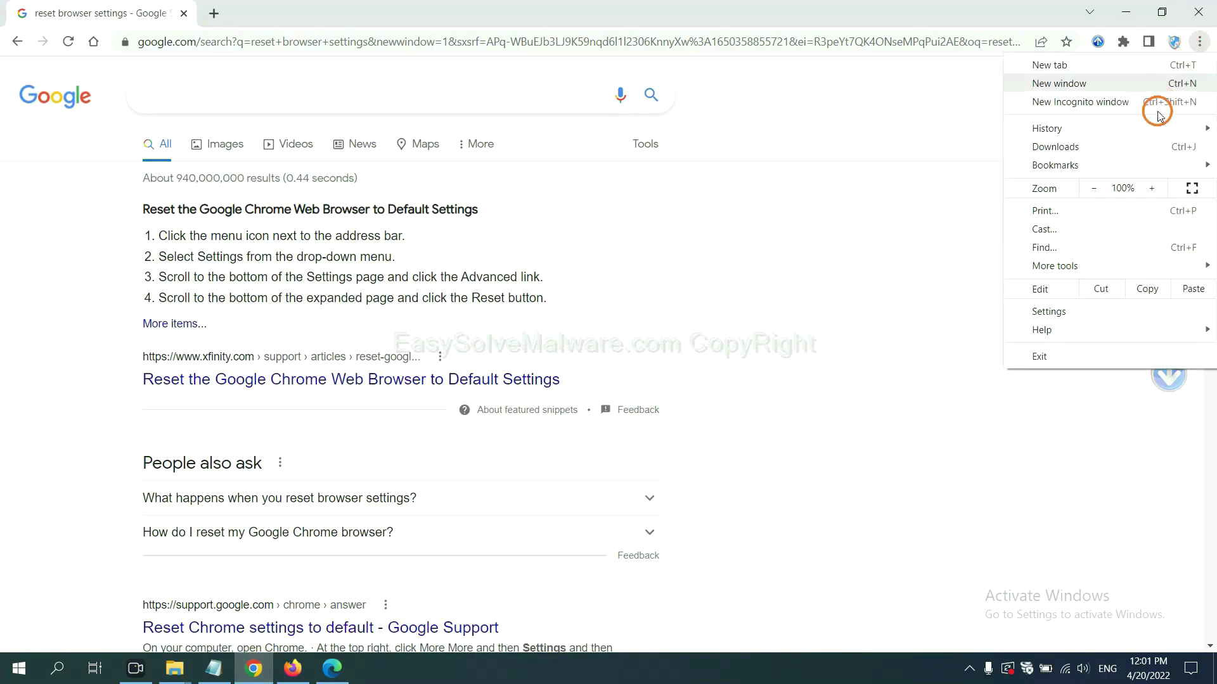
pyautogui.moveTo(1055, 266)
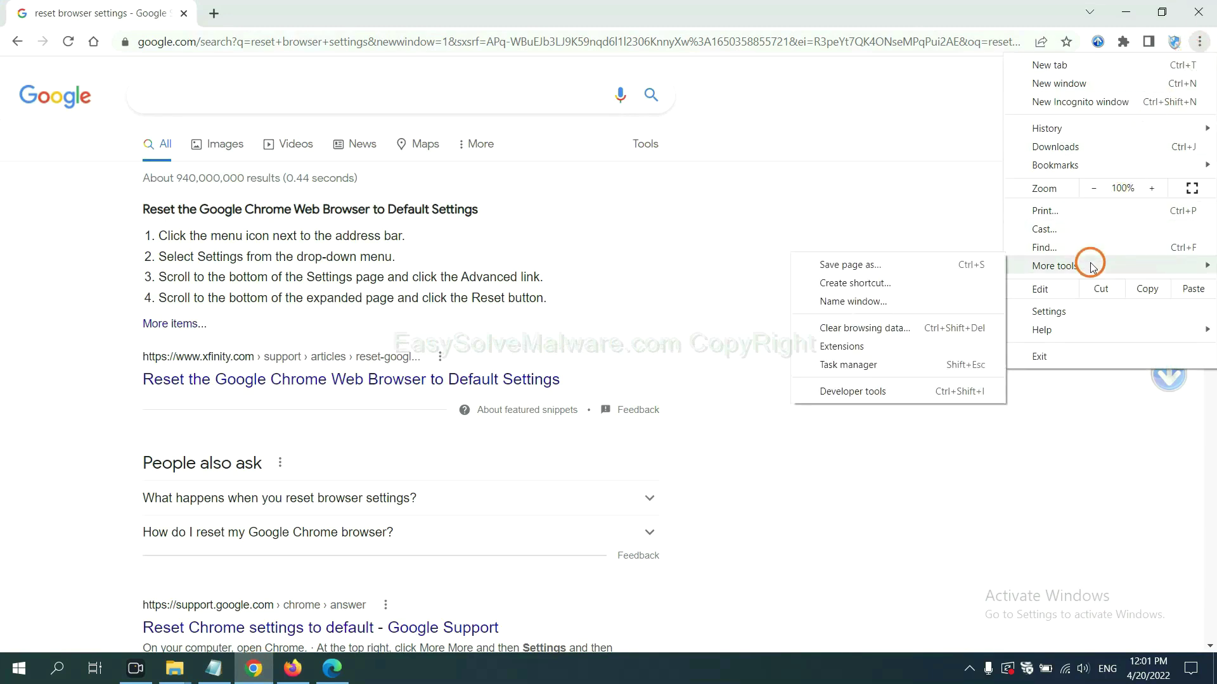
pyautogui.click(897, 345)
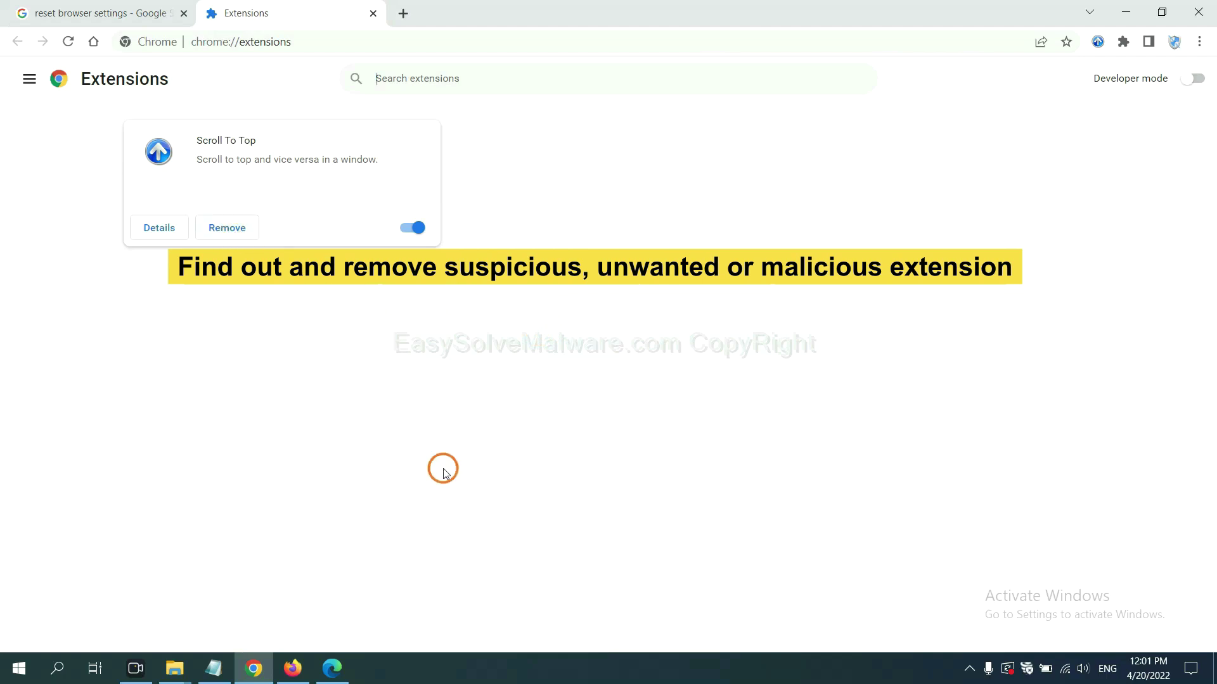
# Check Firefox's add-ons, showing GIPHY for Firefox's removal options, then bring Edge forward.
pyautogui.click(292, 668)
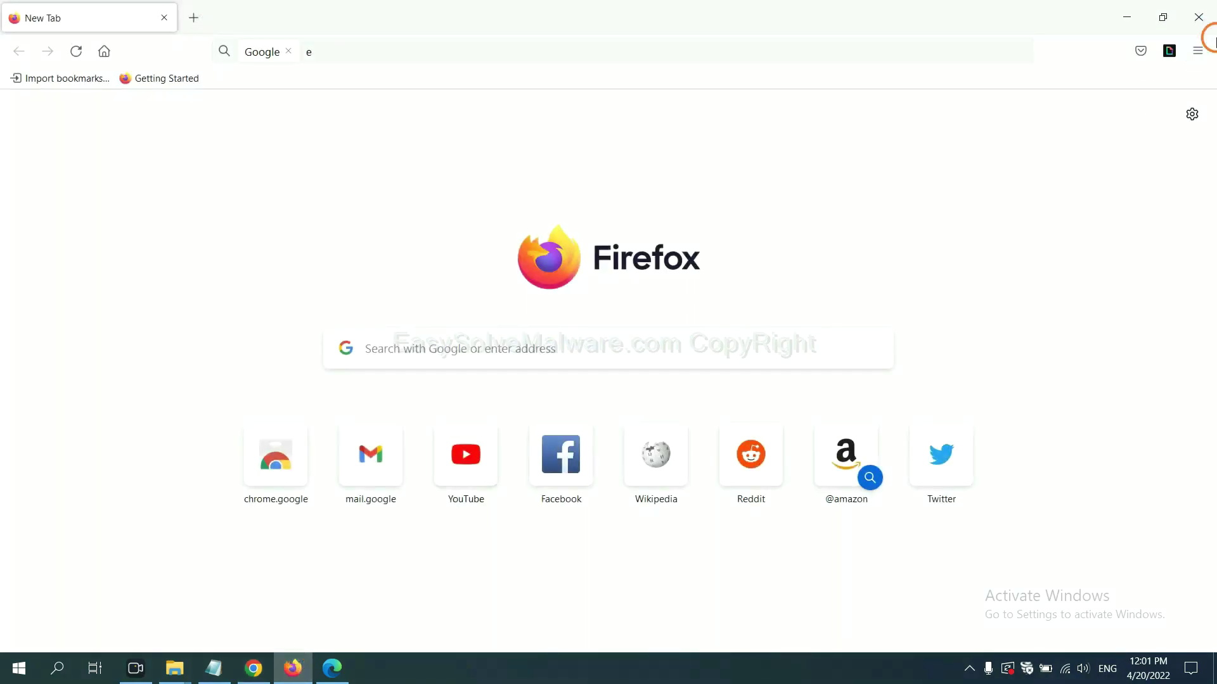
pyautogui.click(1200, 51)
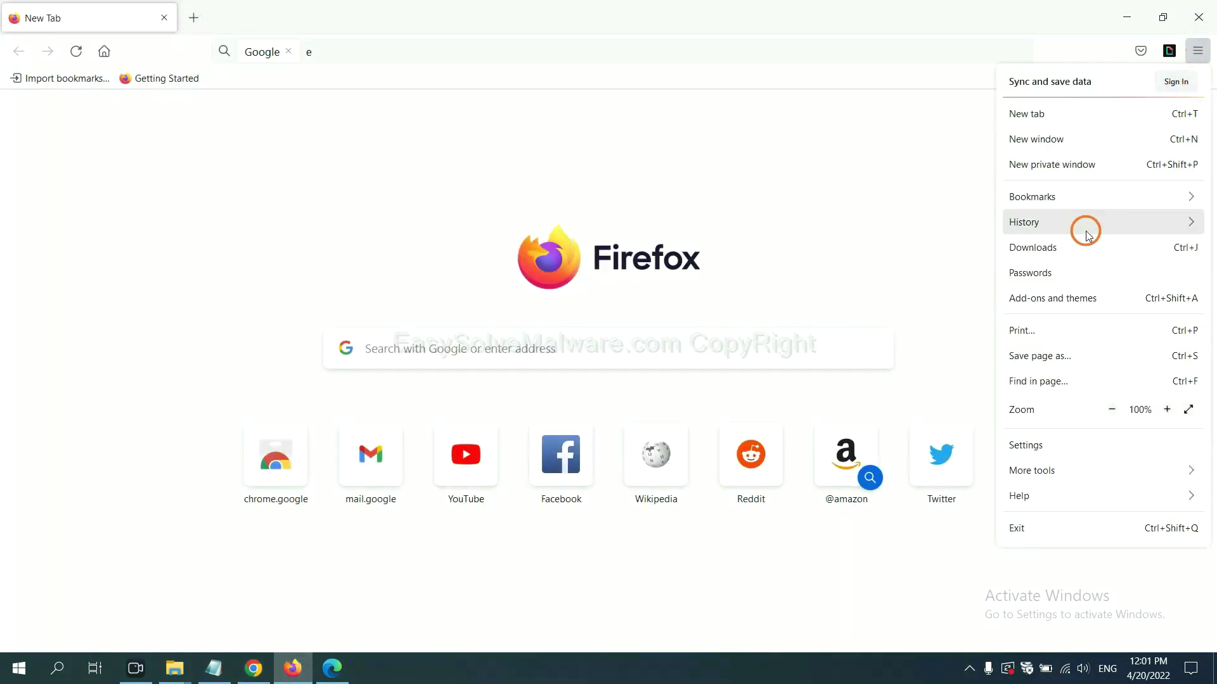
pyautogui.click(1065, 308)
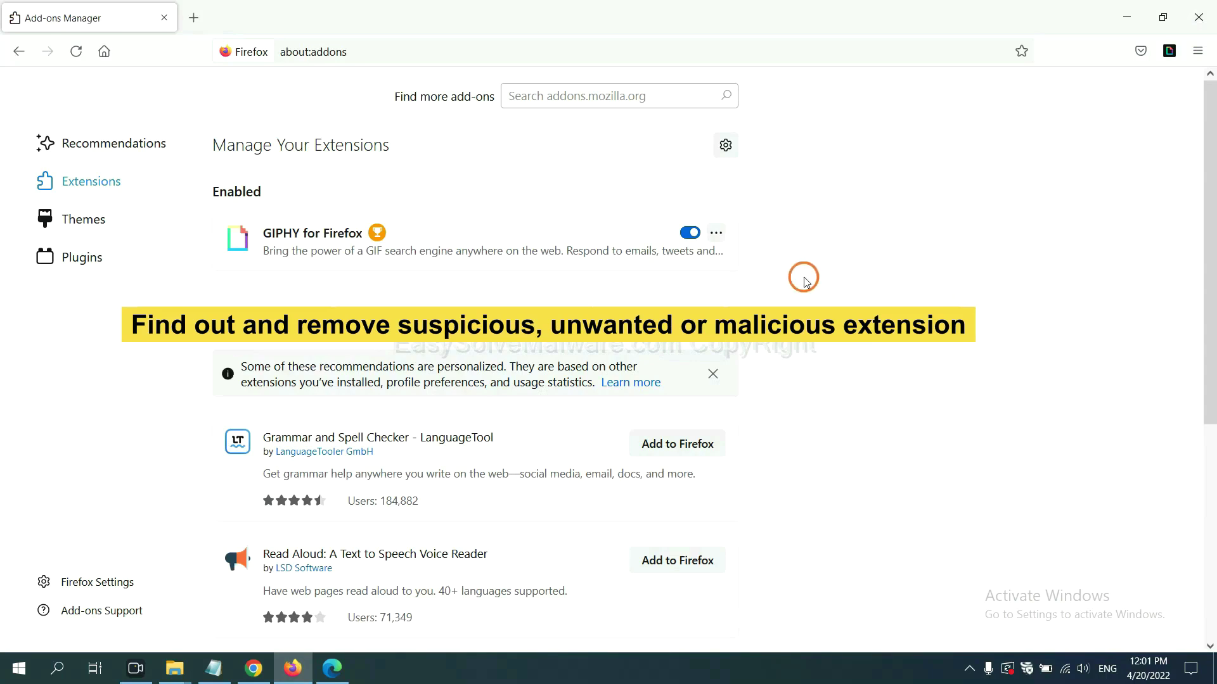
pyautogui.click(716, 236)
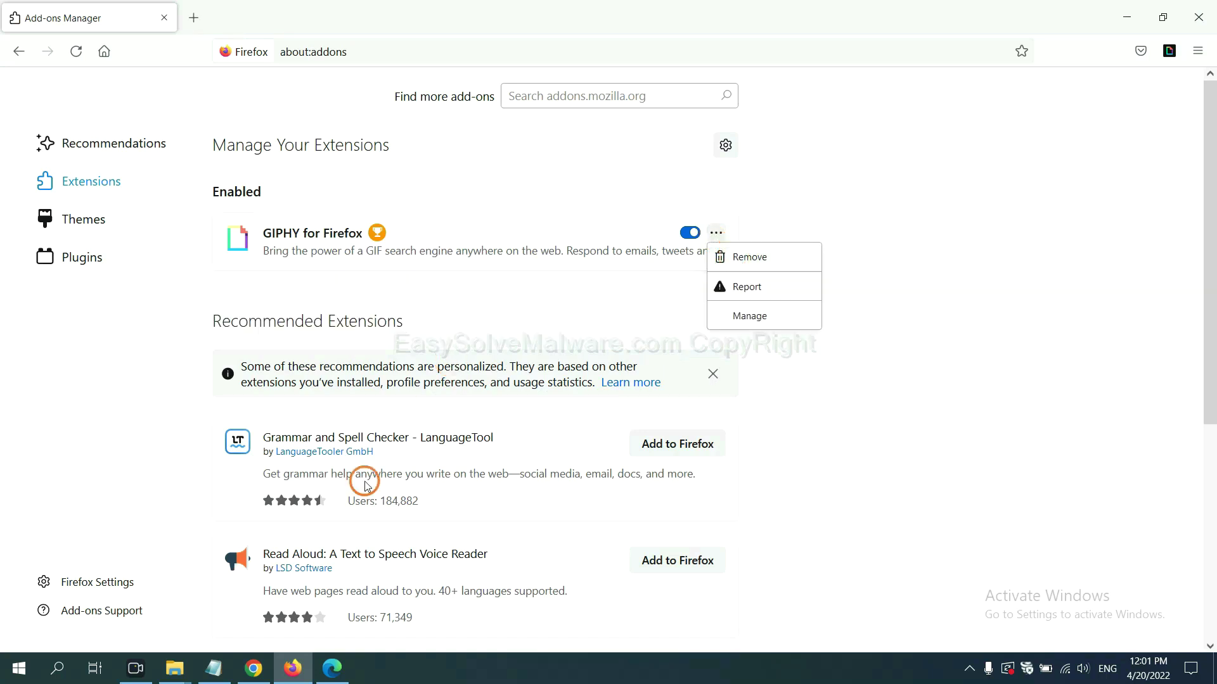
pyautogui.click(333, 671)
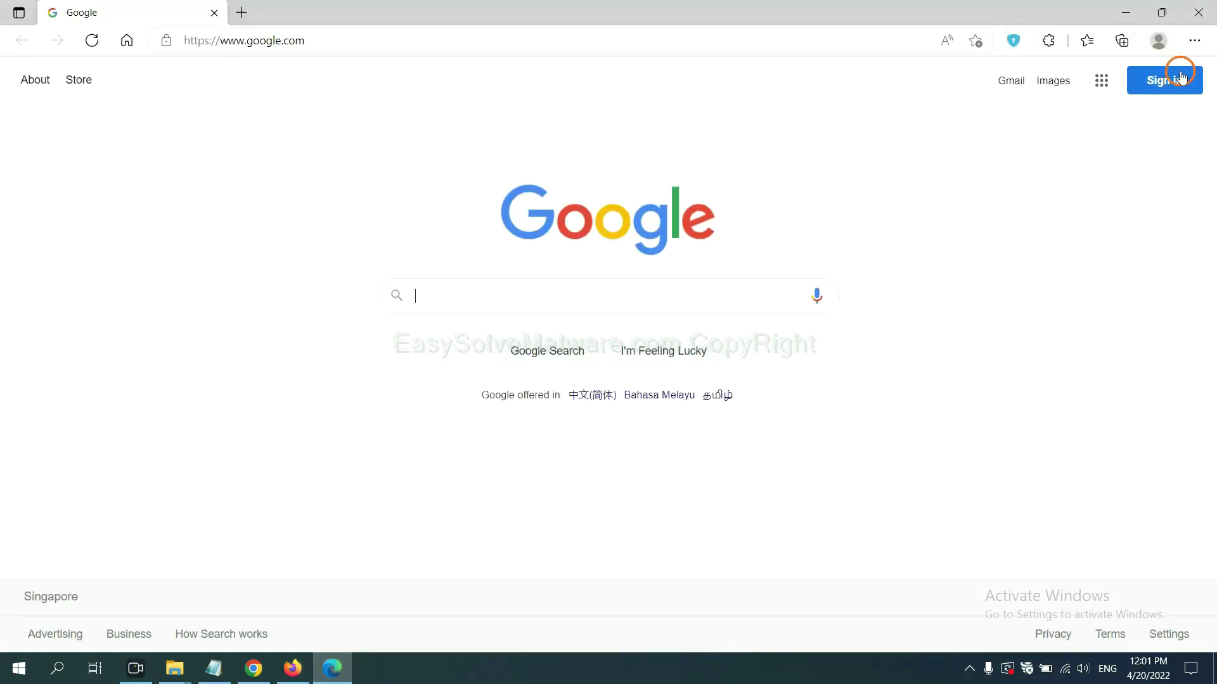
# Remove the ArcVpn Free Fast VPN Proxy extension from Edge's Manage extensions page.
pyautogui.click(1194, 42)
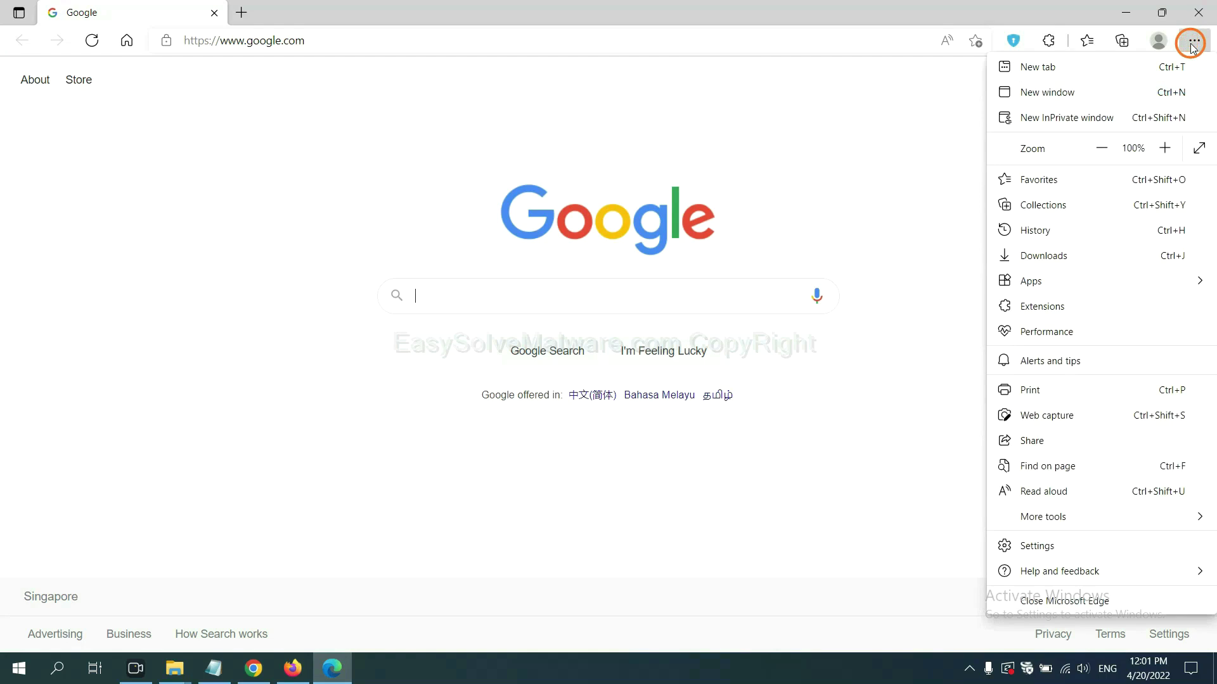
pyautogui.rightClick(1047, 308)
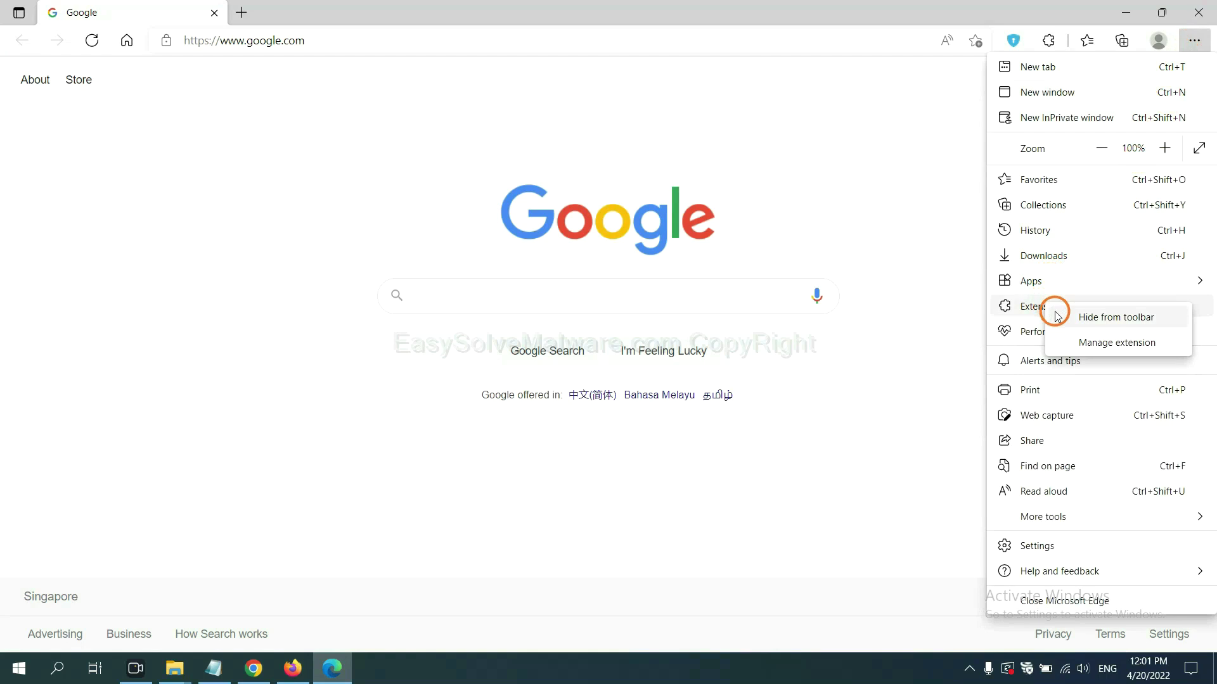
pyautogui.click(1093, 344)
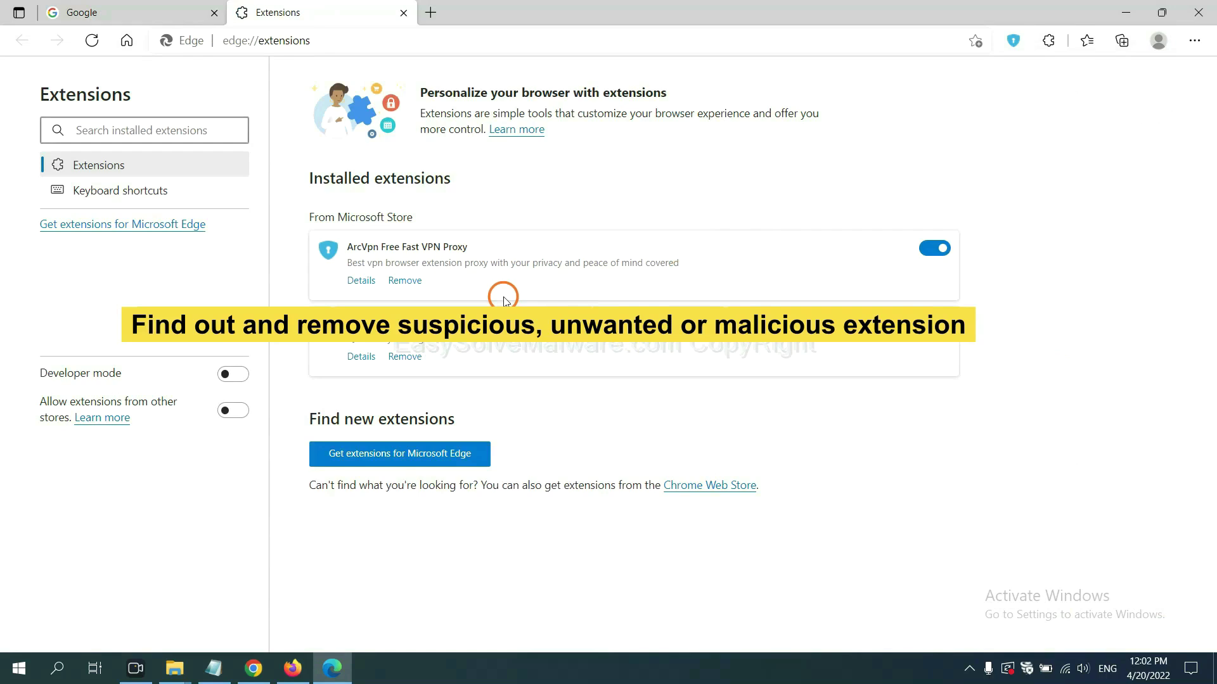
pyautogui.click(418, 285)
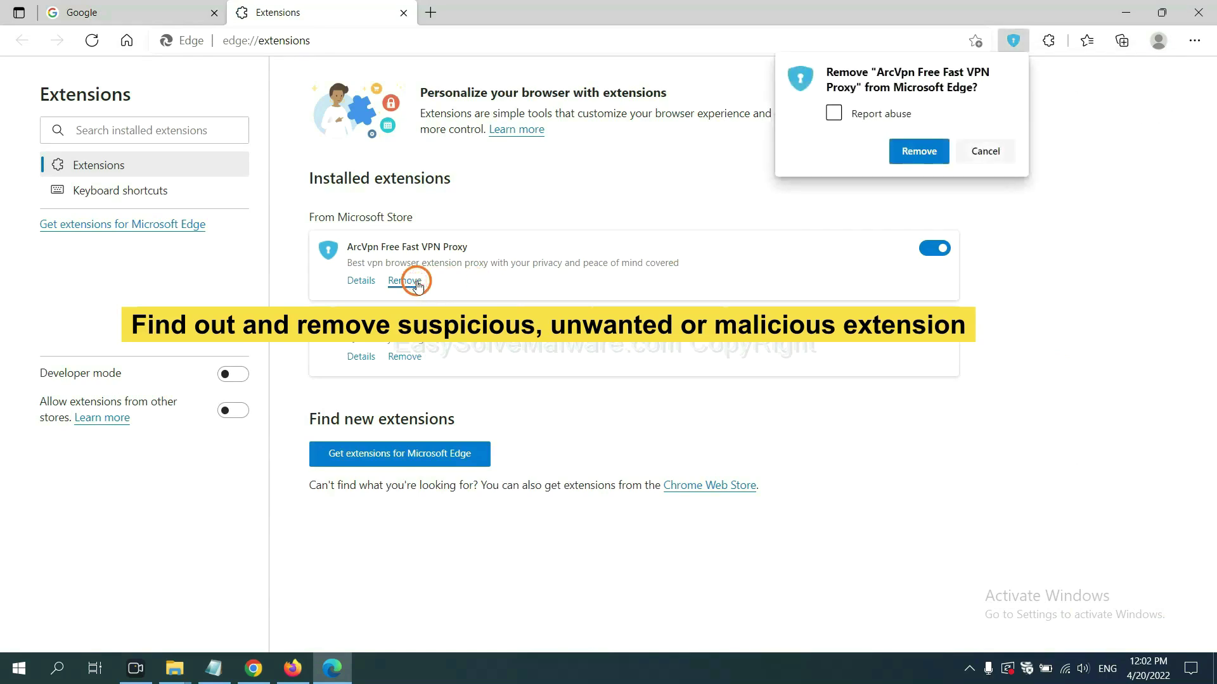
pyautogui.click(911, 157)
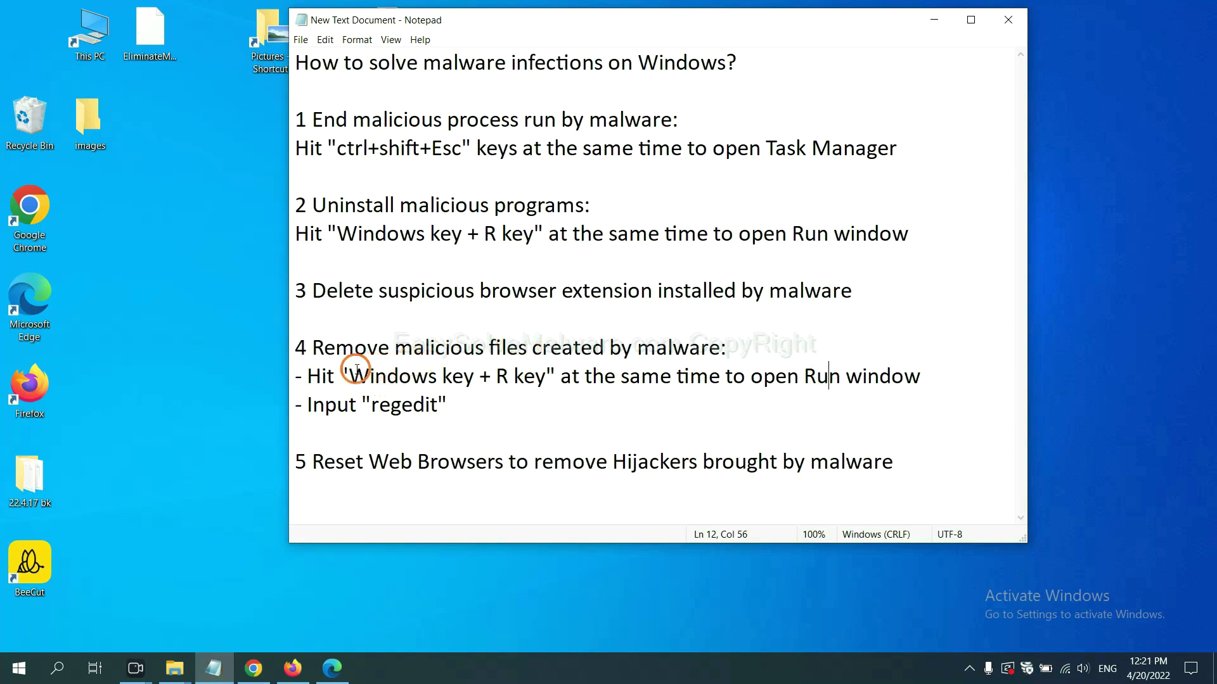
# Following step four of the notes, run regedit from the Win+R Run dialog.
pyautogui.moveTo(309, 375); pyautogui.dragTo(691, 393)
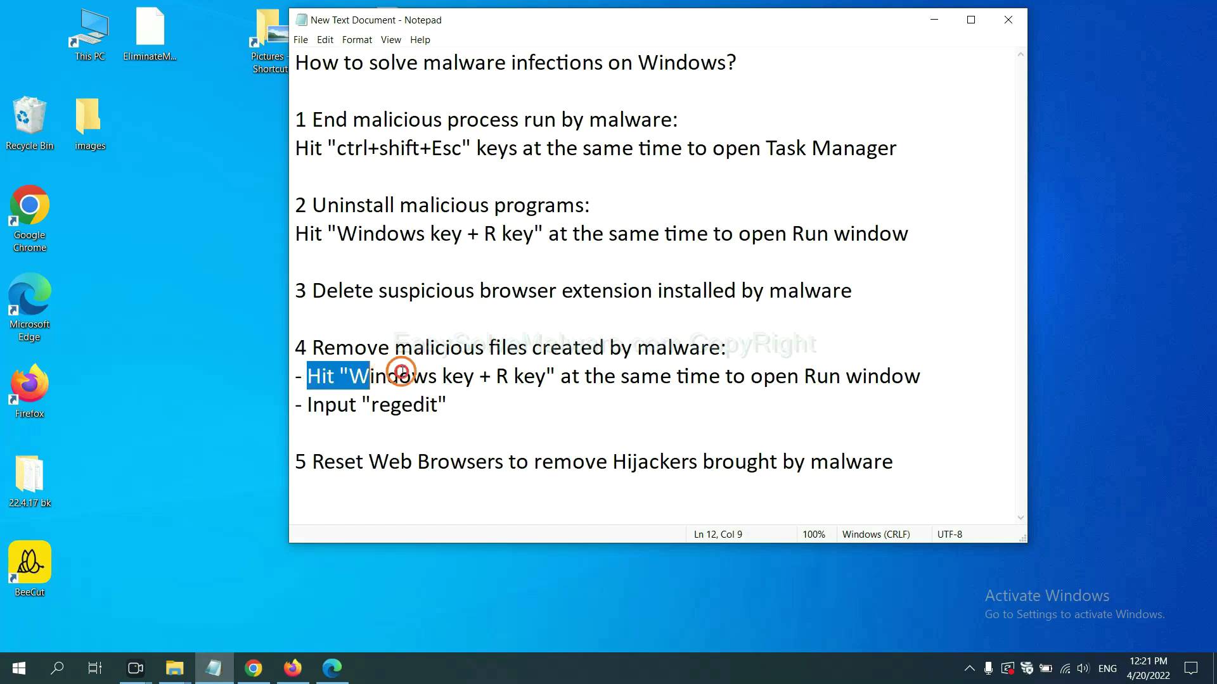
pyautogui.click(707, 383)
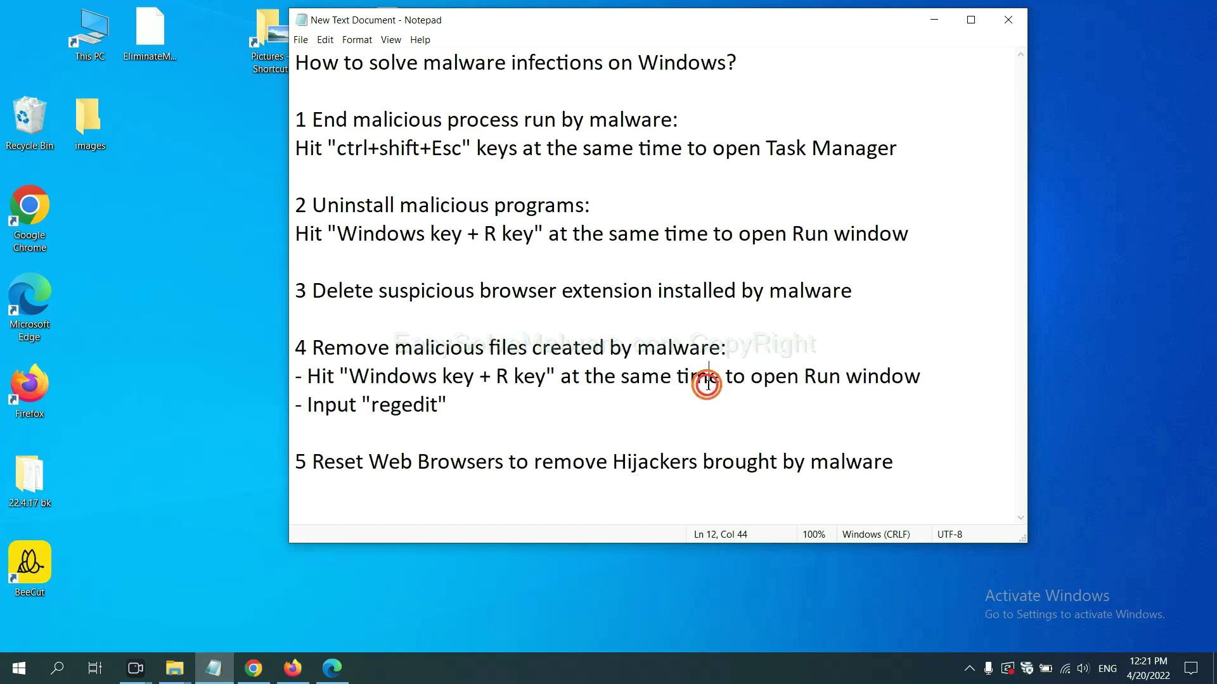
pyautogui.press('super+r')
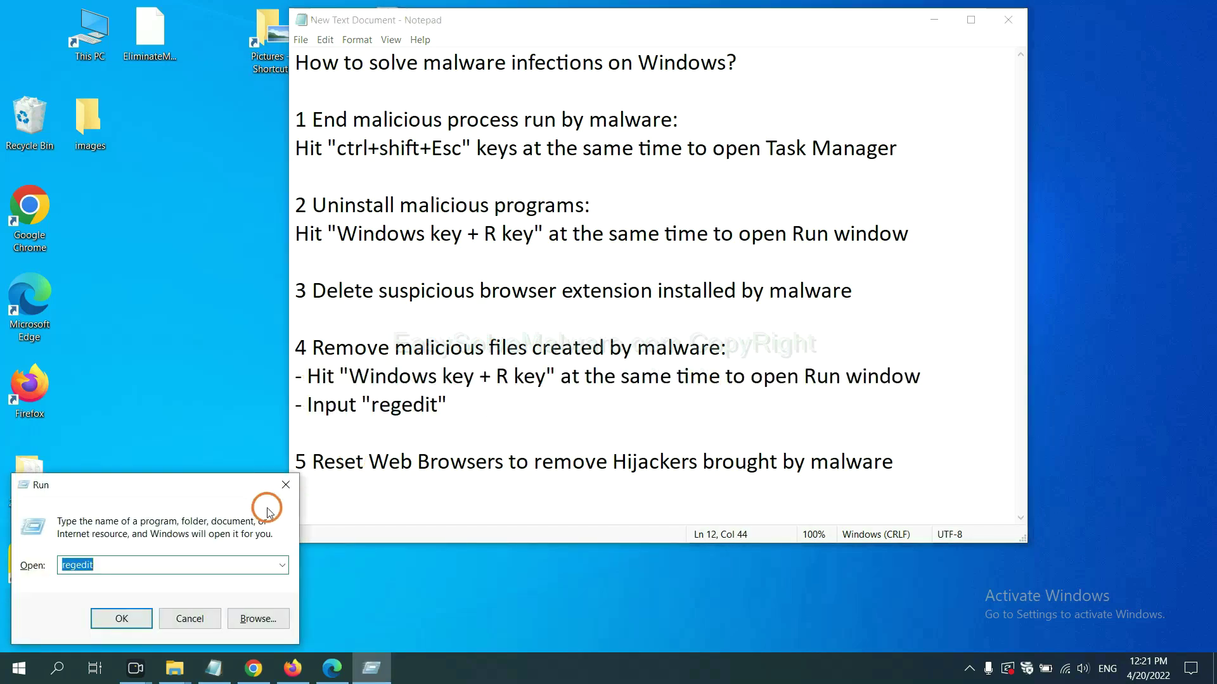
pyautogui.moveTo(223, 485); pyautogui.dragTo(967, 254)
pyautogui.click(891, 331)
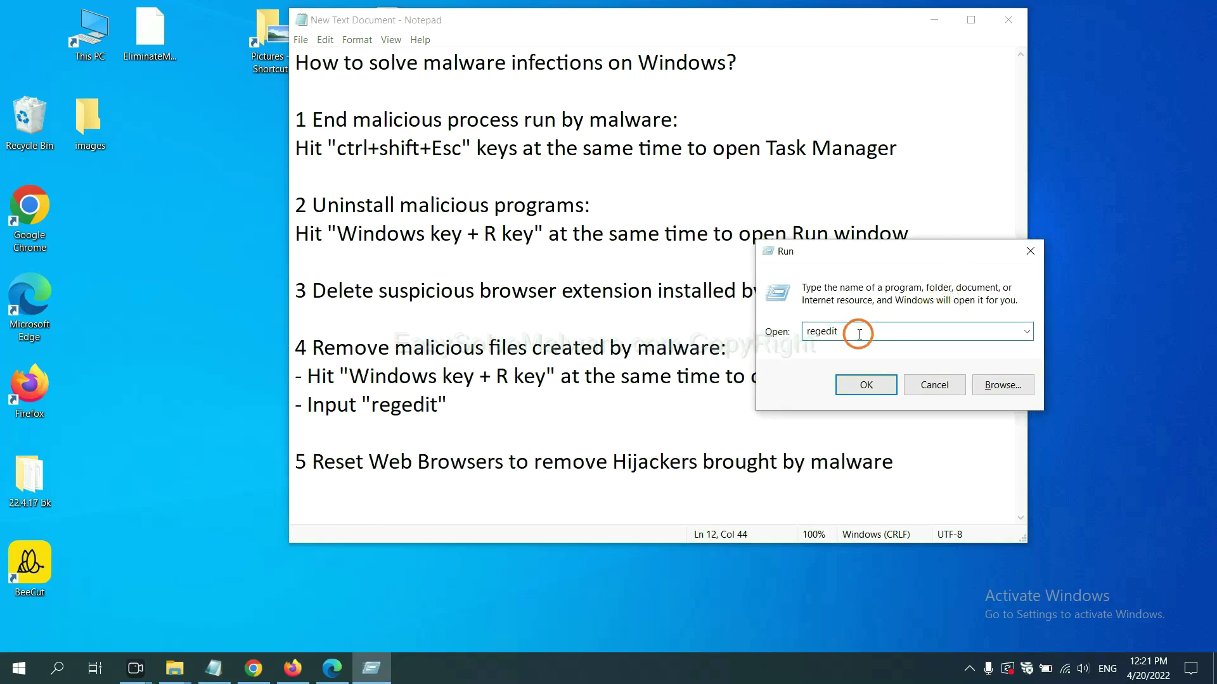
pyautogui.click(864, 382)
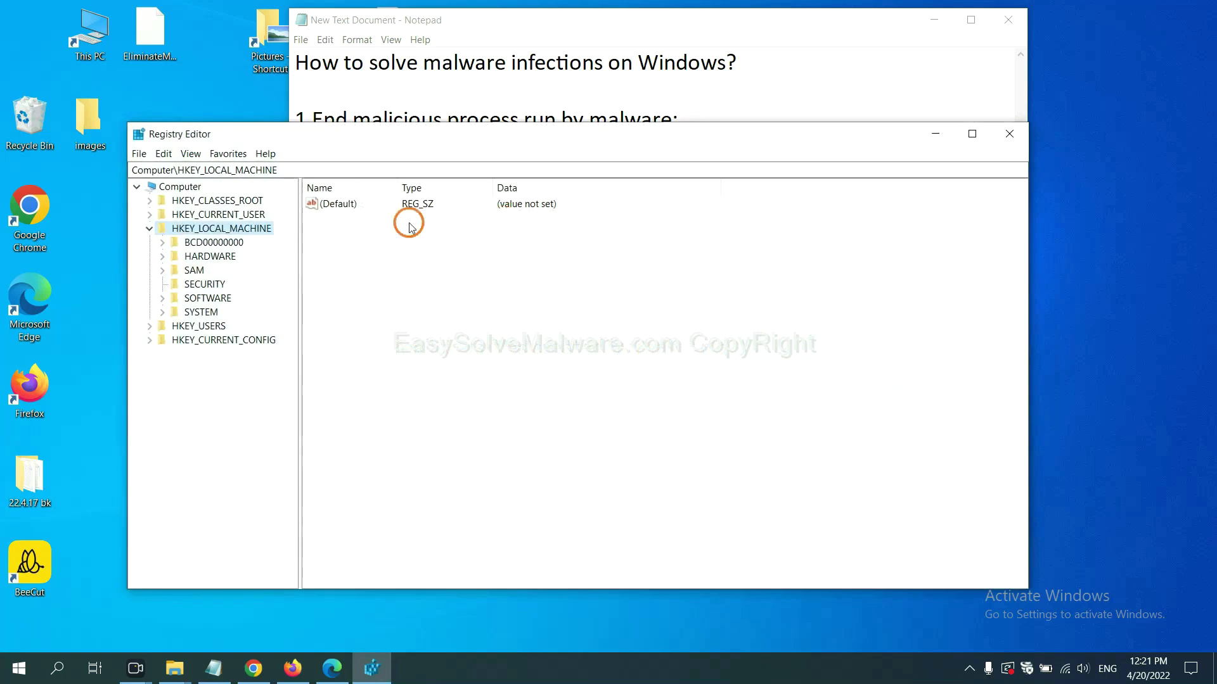
# Search the registry for the malware name 'beecut' using Edit > Find.
pyautogui.click(166, 154)
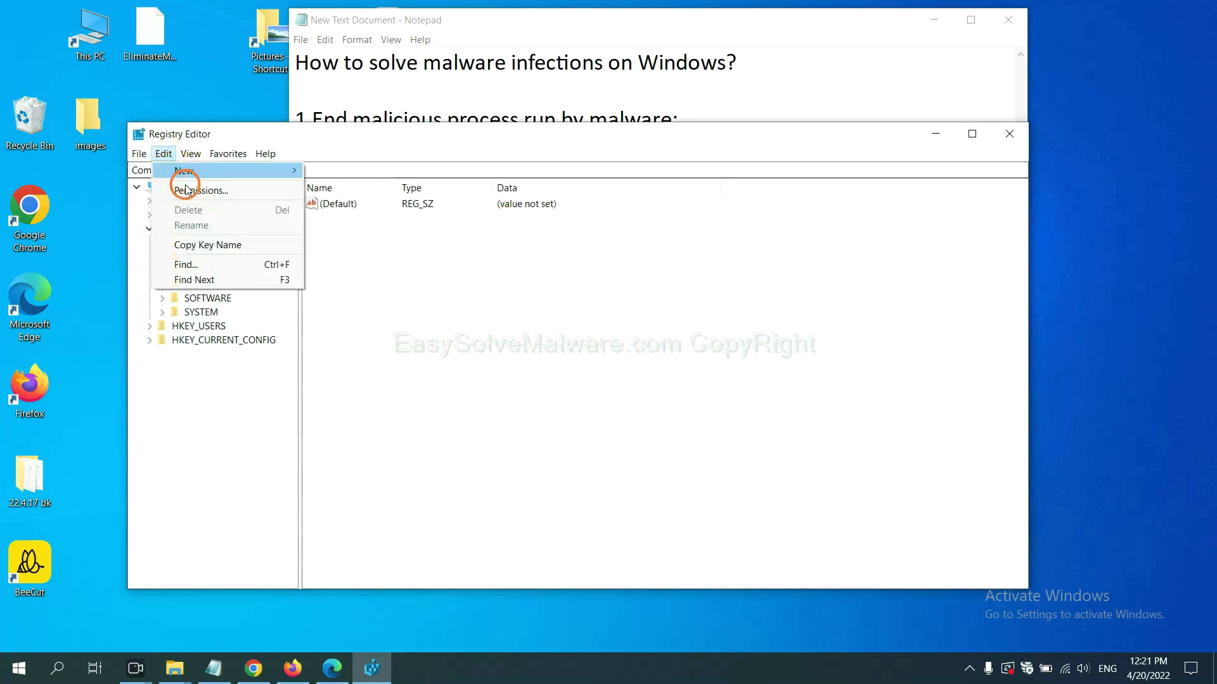
pyautogui.click(215, 266)
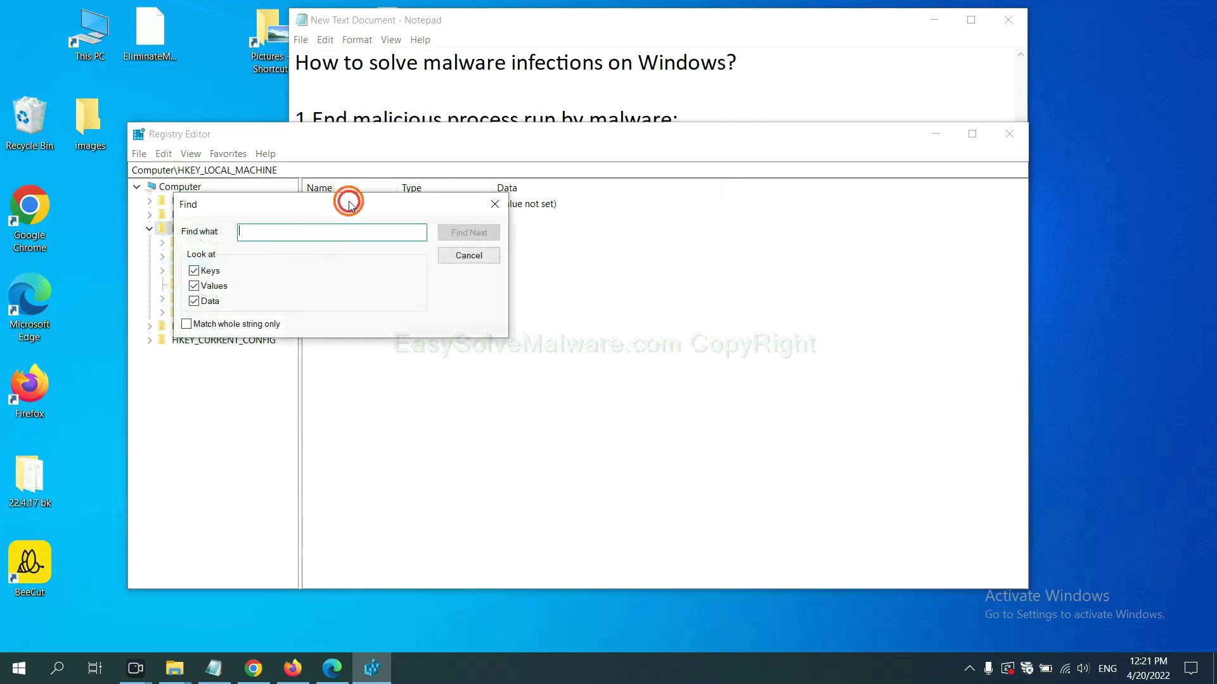
pyautogui.moveTo(349, 204); pyautogui.dragTo(467, 233)
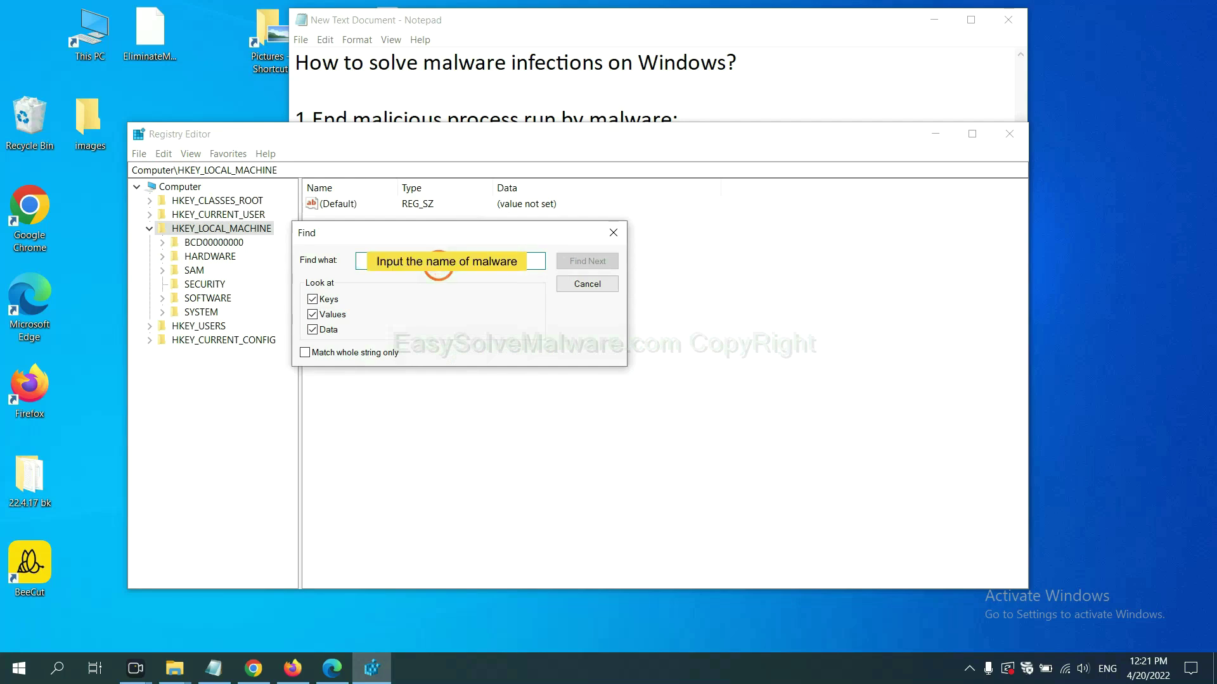
pyautogui.write('be')
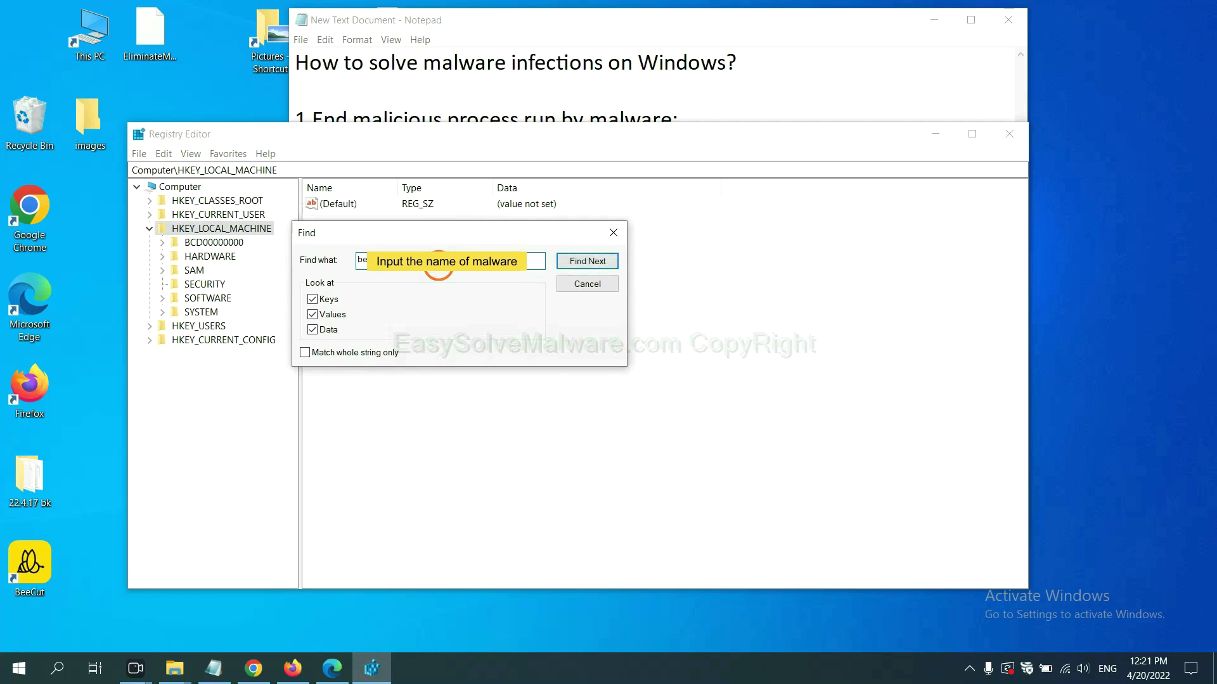
pyautogui.click(586, 262)
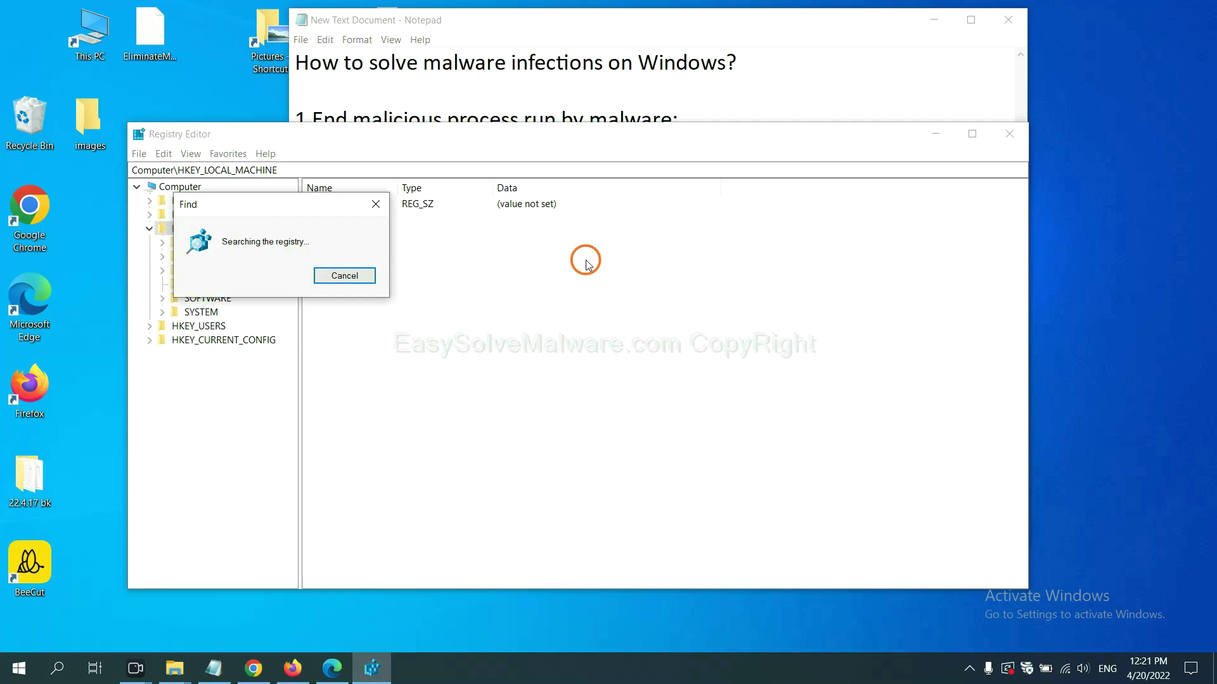
# Uncover the BeeCut.exe value and open the FEATURE_BROWSER_EMULATION key's context menu.
pyautogui.moveTo(301, 203); pyautogui.dragTo(494, 203)
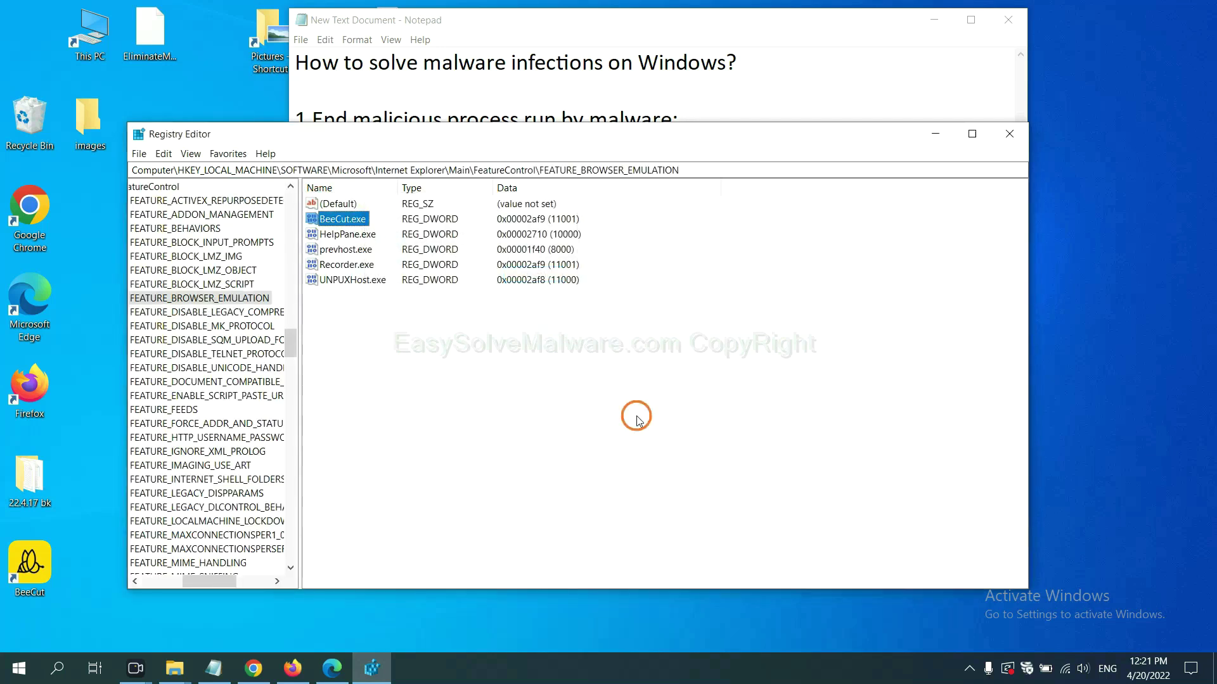
pyautogui.moveTo(198, 582); pyautogui.dragTo(205, 573)
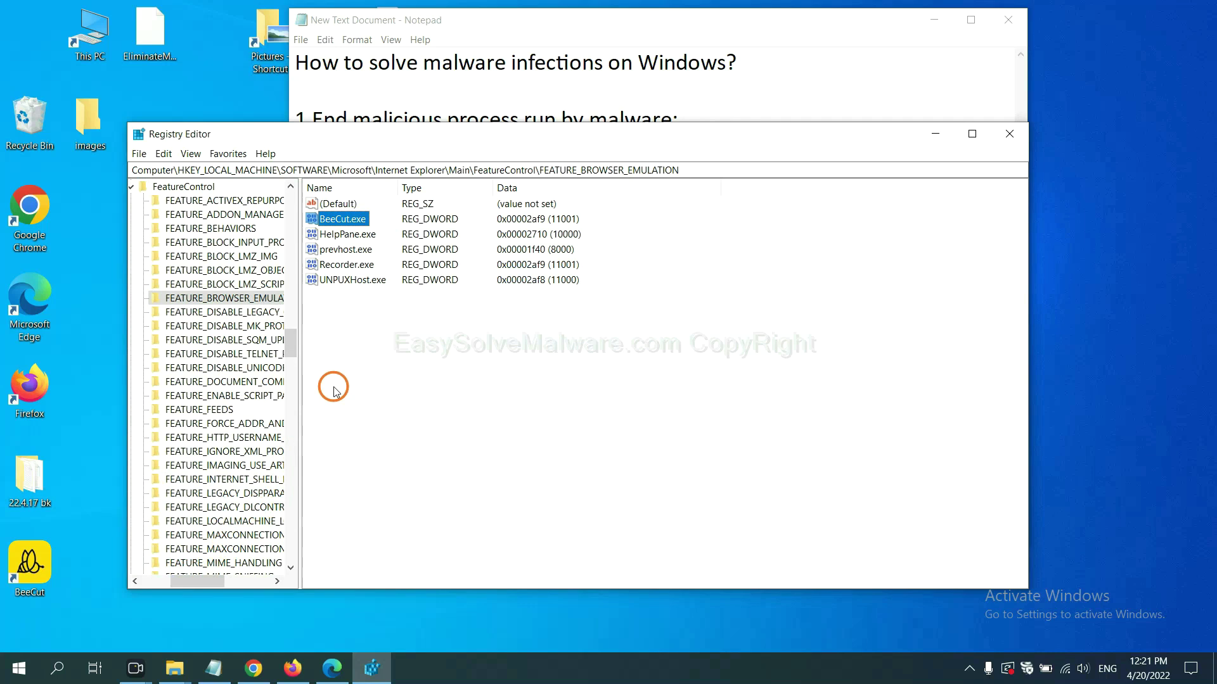
pyautogui.rightClick(248, 300)
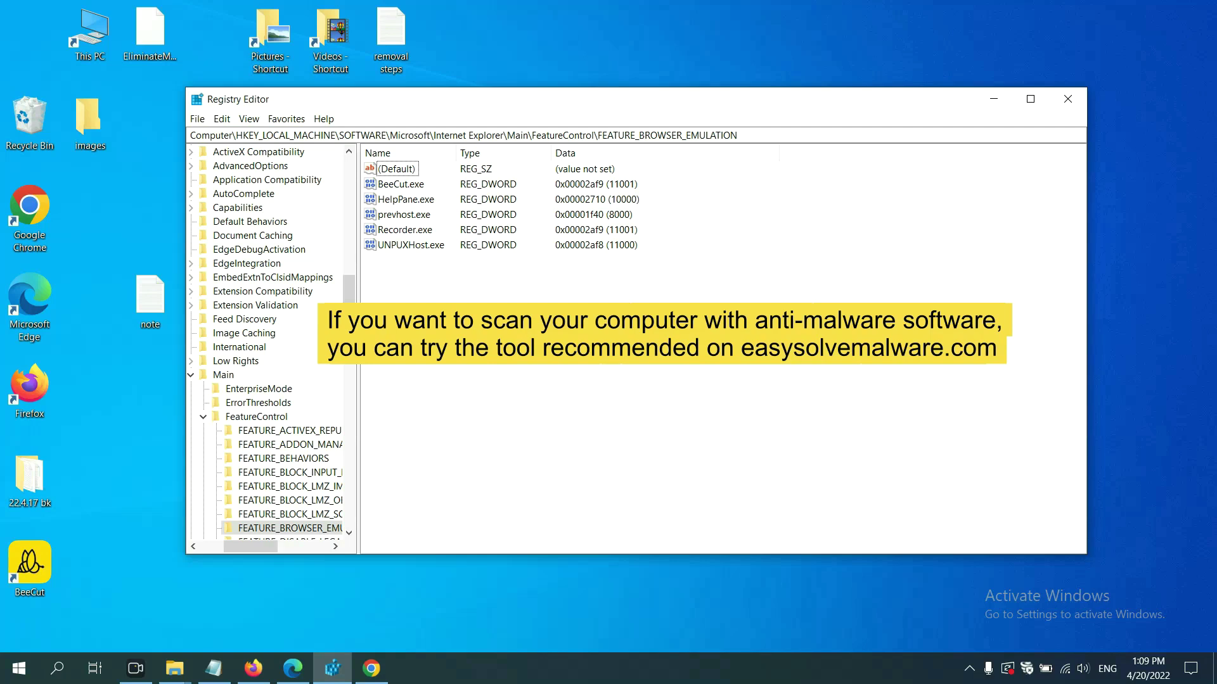
# Maximize the EasySolveMalware.com guide in Chrome and scroll through its Windows and Mac steps.
pyautogui.click(379, 671)
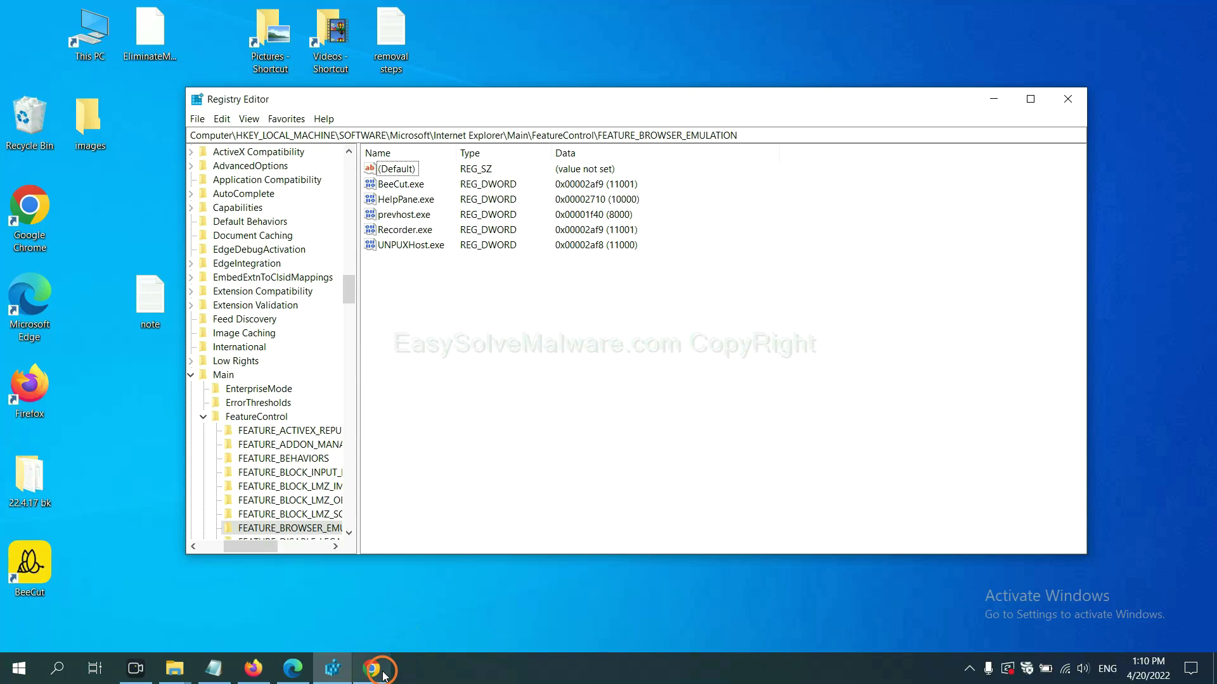
pyautogui.press('super+Up')
pyautogui.scroll(-1, 882, 408)
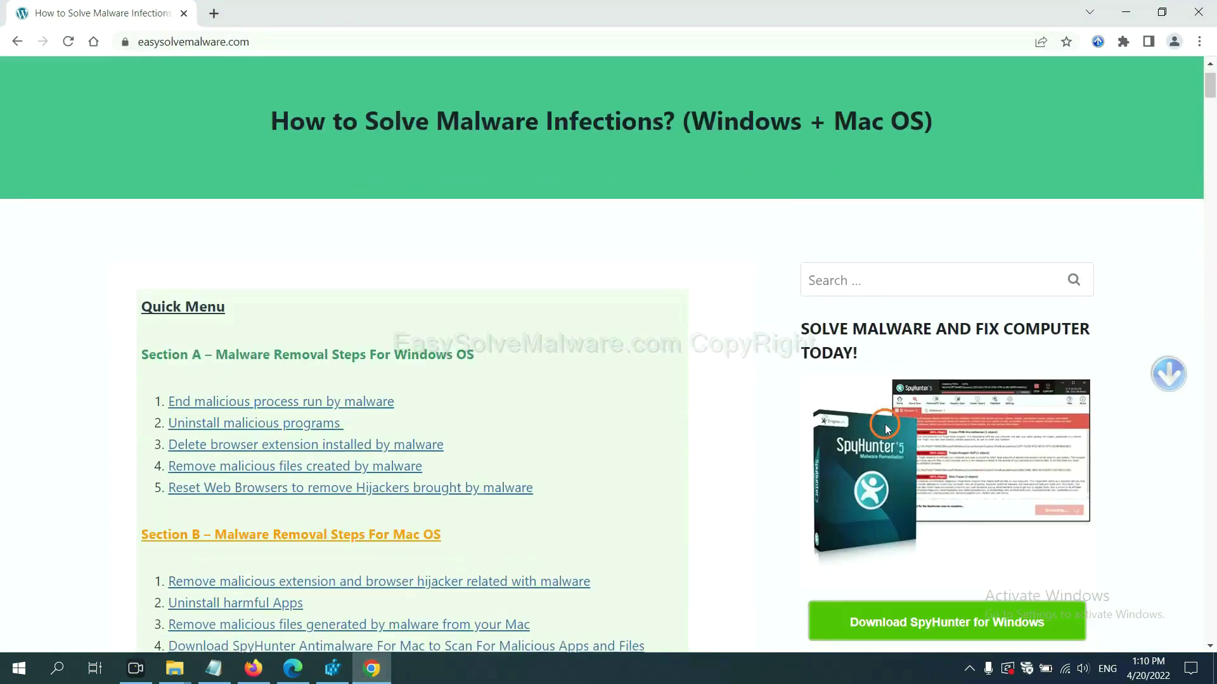
pyautogui.scroll(1, 872, 431)
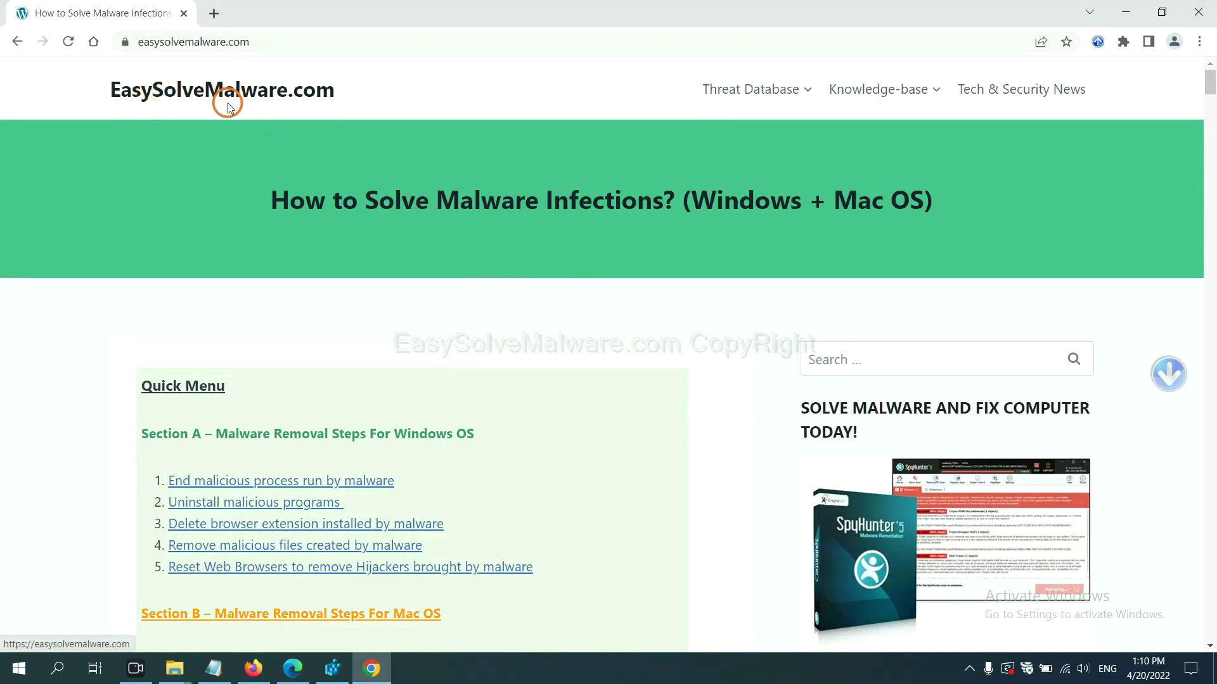
pyautogui.scroll(-2, 1013, 474)
pyautogui.scroll(-1, 1013, 474)
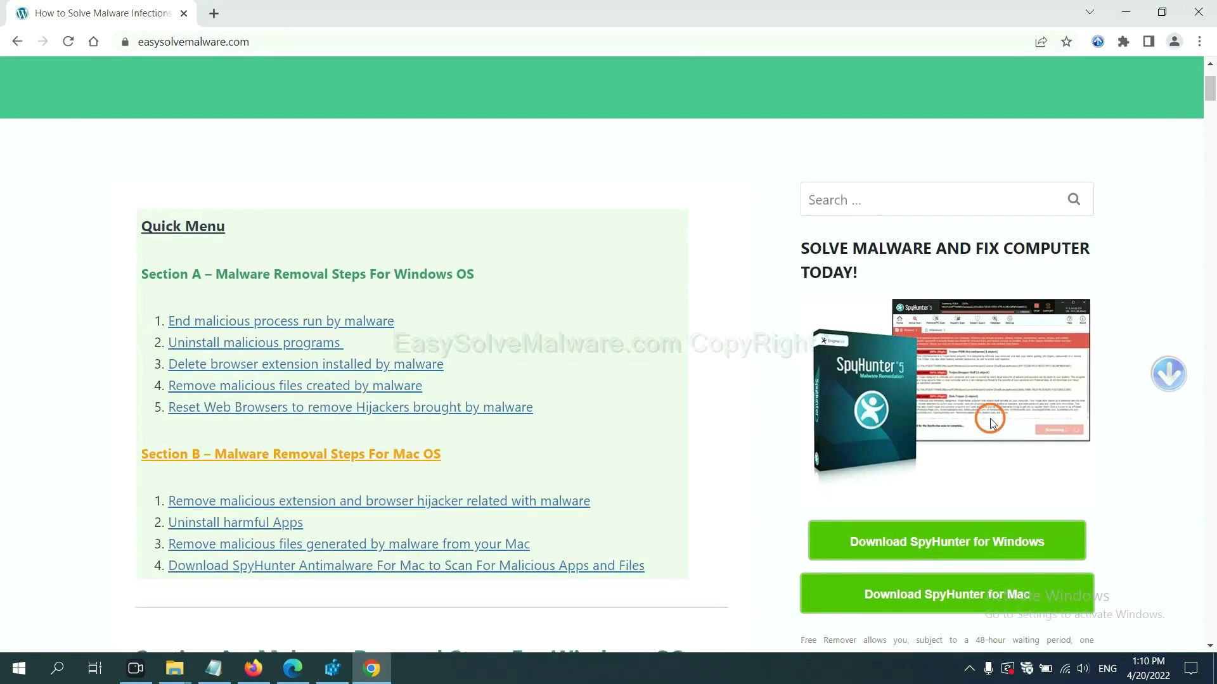
pyautogui.scroll(-1, 992, 415)
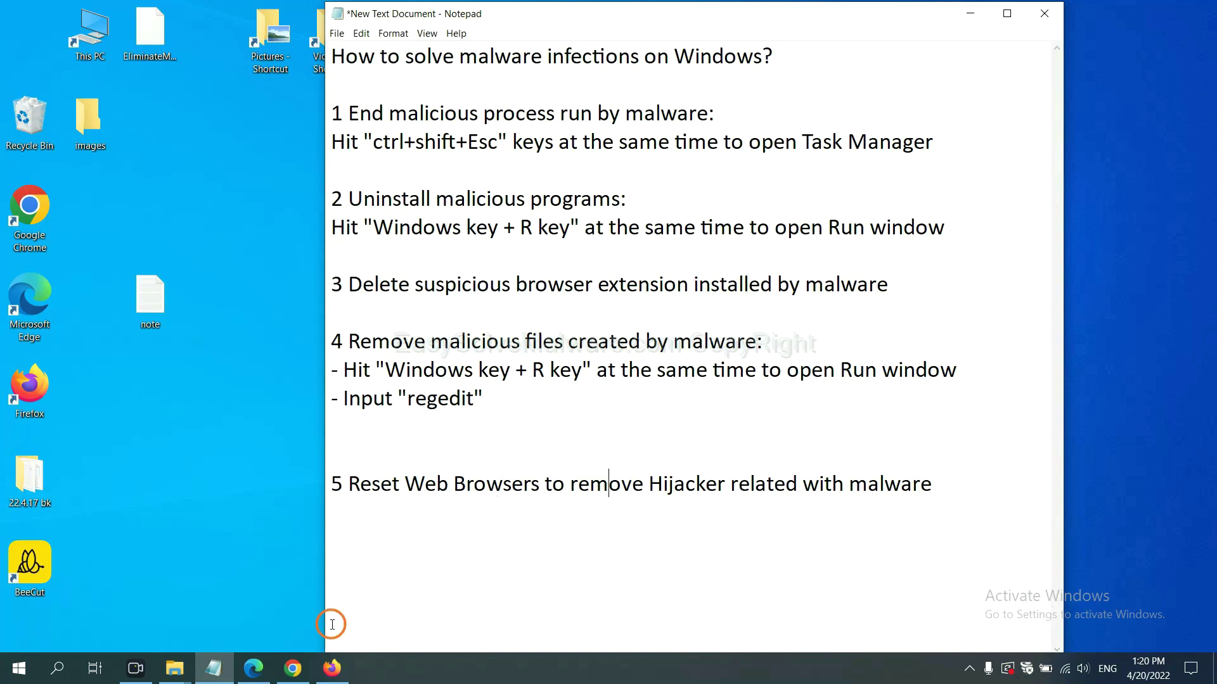
# Search Chrome settings for 'reset' and open the Restore settings to original defaults confirmation.
pyautogui.click(283, 681)
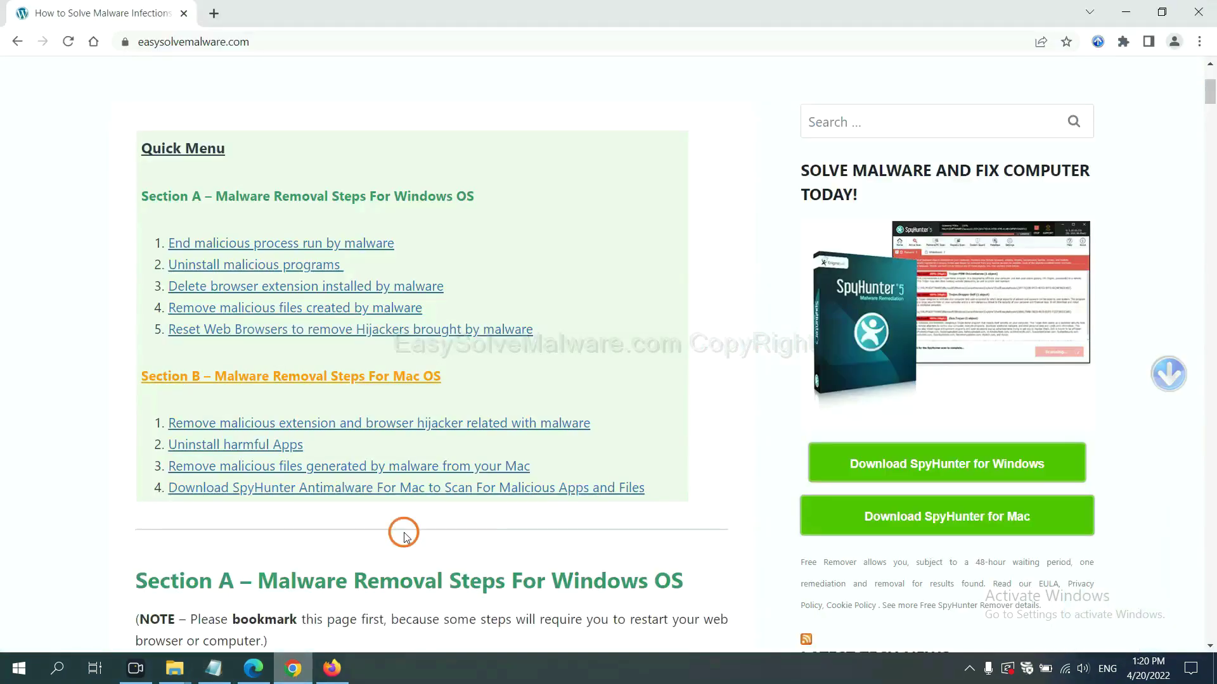
pyautogui.click(1201, 43)
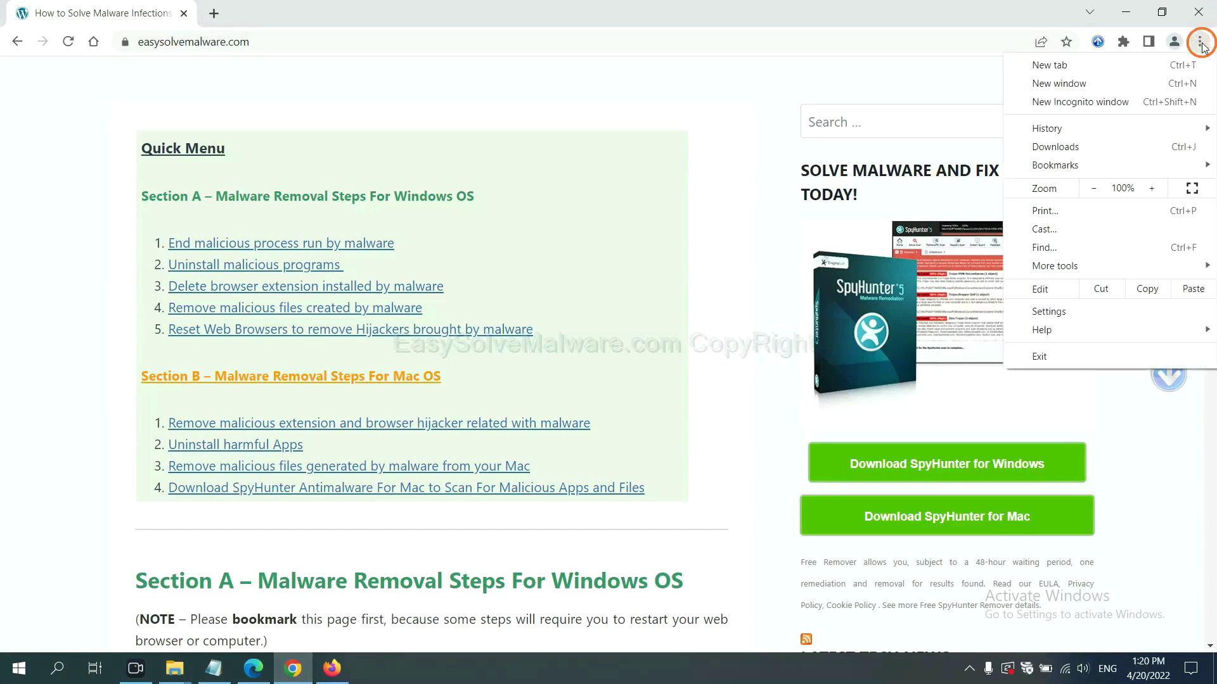
pyautogui.click(1052, 311)
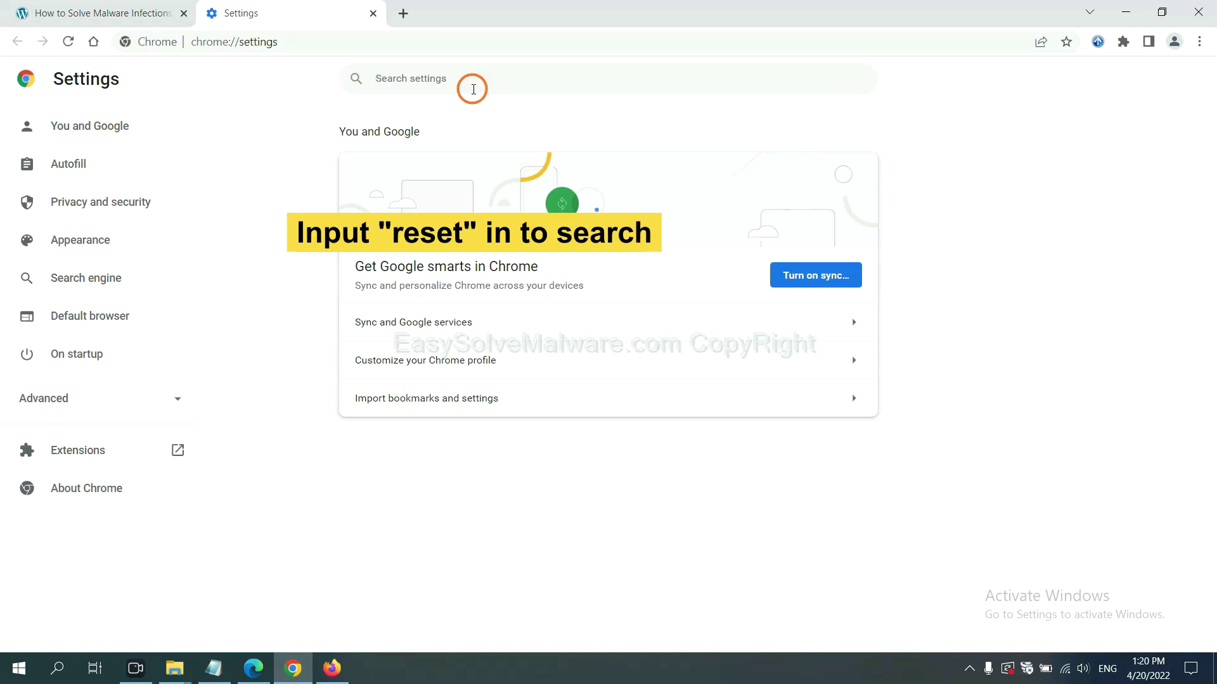
pyautogui.write('reset')
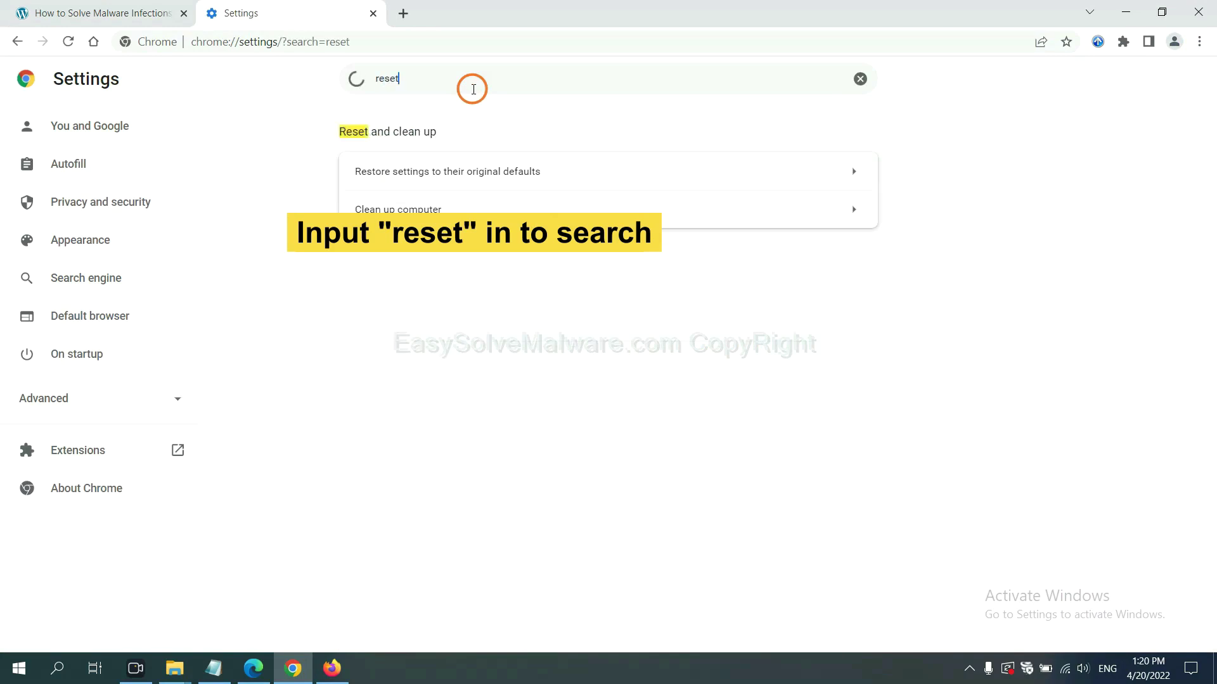
pyautogui.click(523, 171)
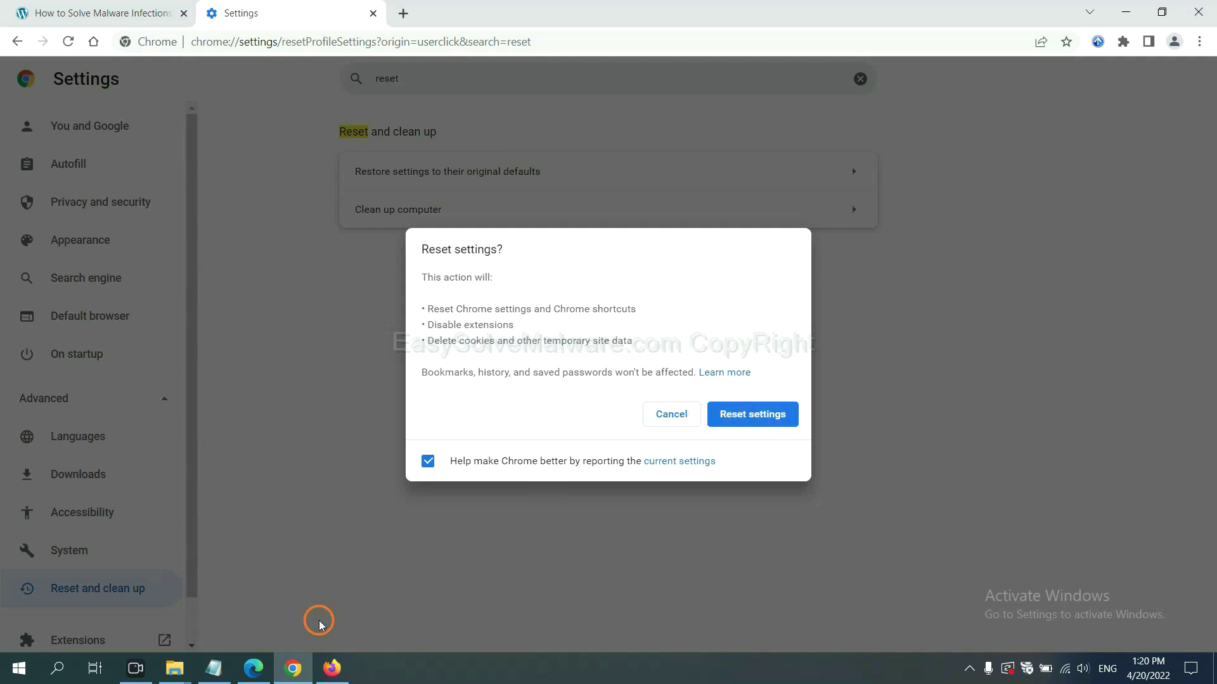
# Open Refresh Firefox from Help's Troubleshooting Information page to restore Firefox's default settings.
pyautogui.click(338, 667)
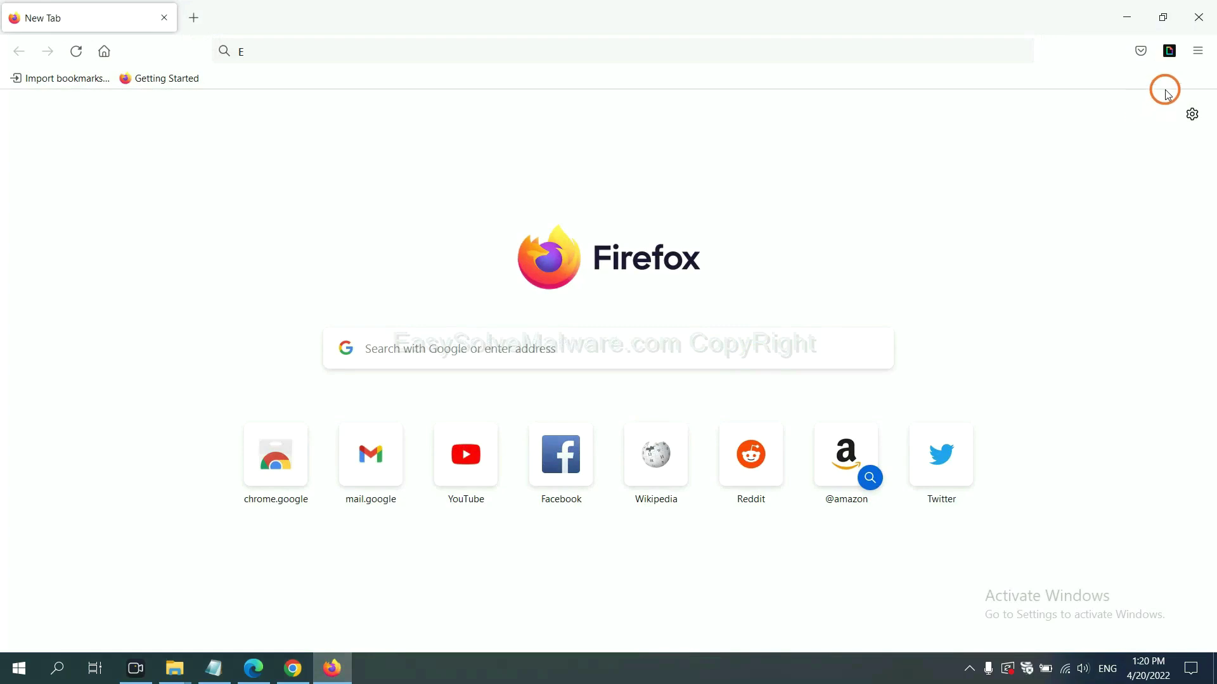
pyautogui.click(1197, 56)
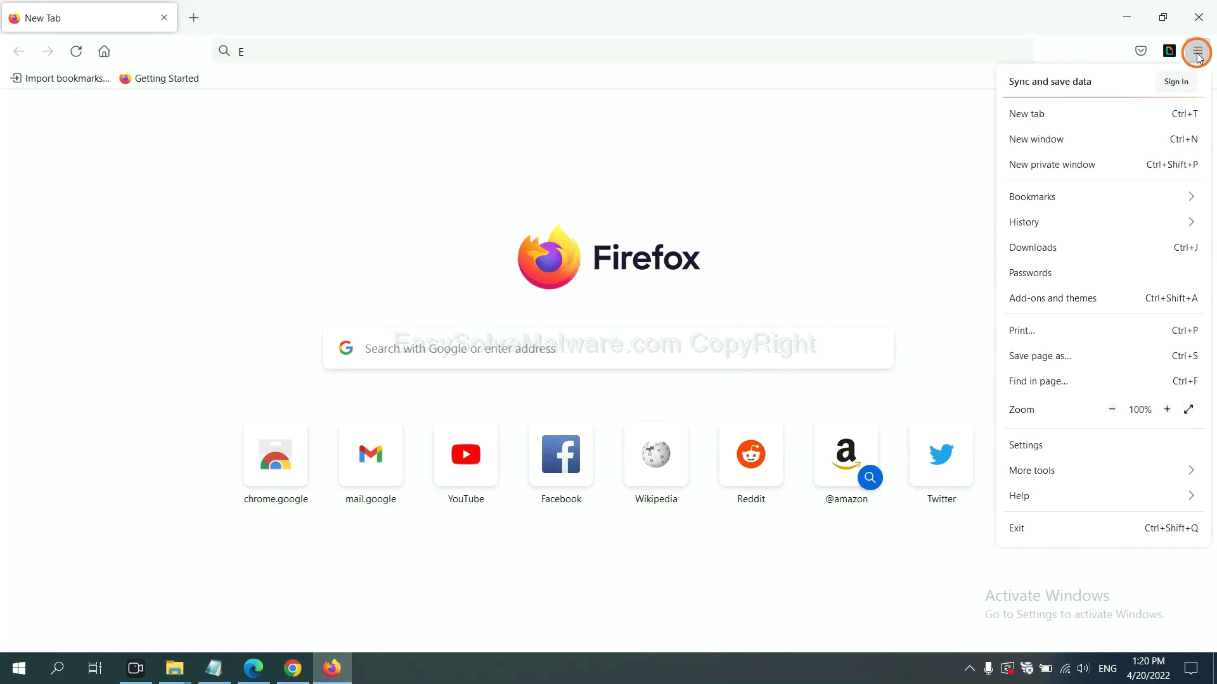
pyautogui.click(1047, 496)
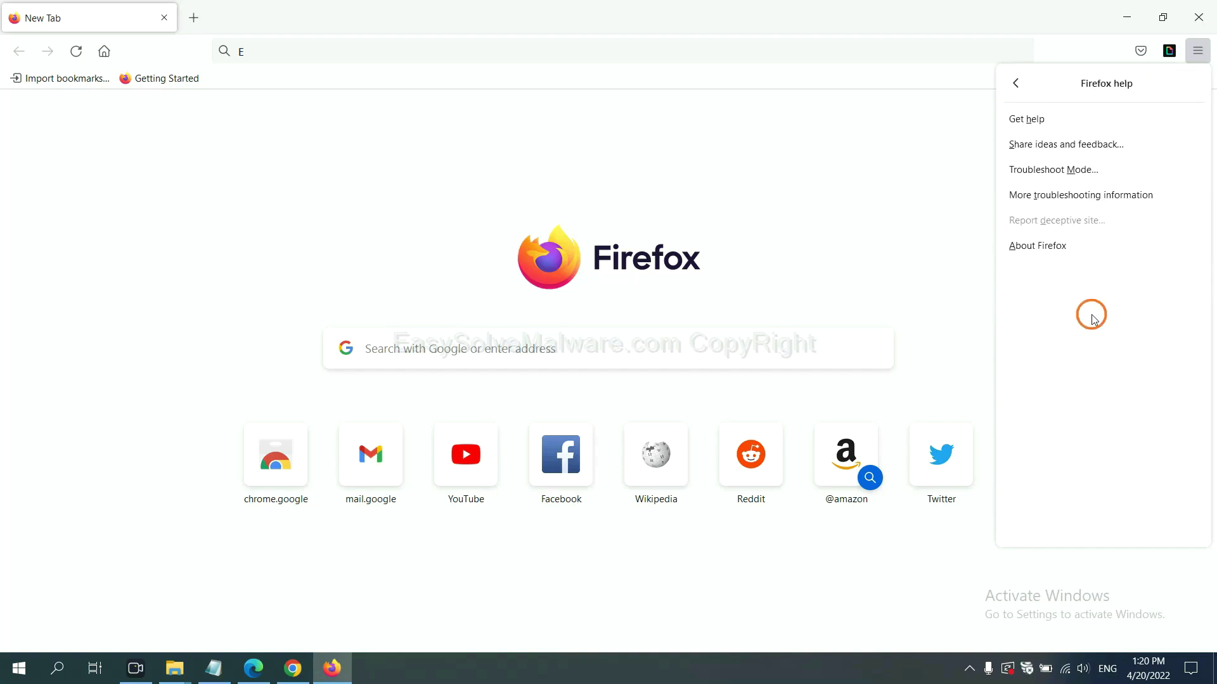
pyautogui.click(1068, 196)
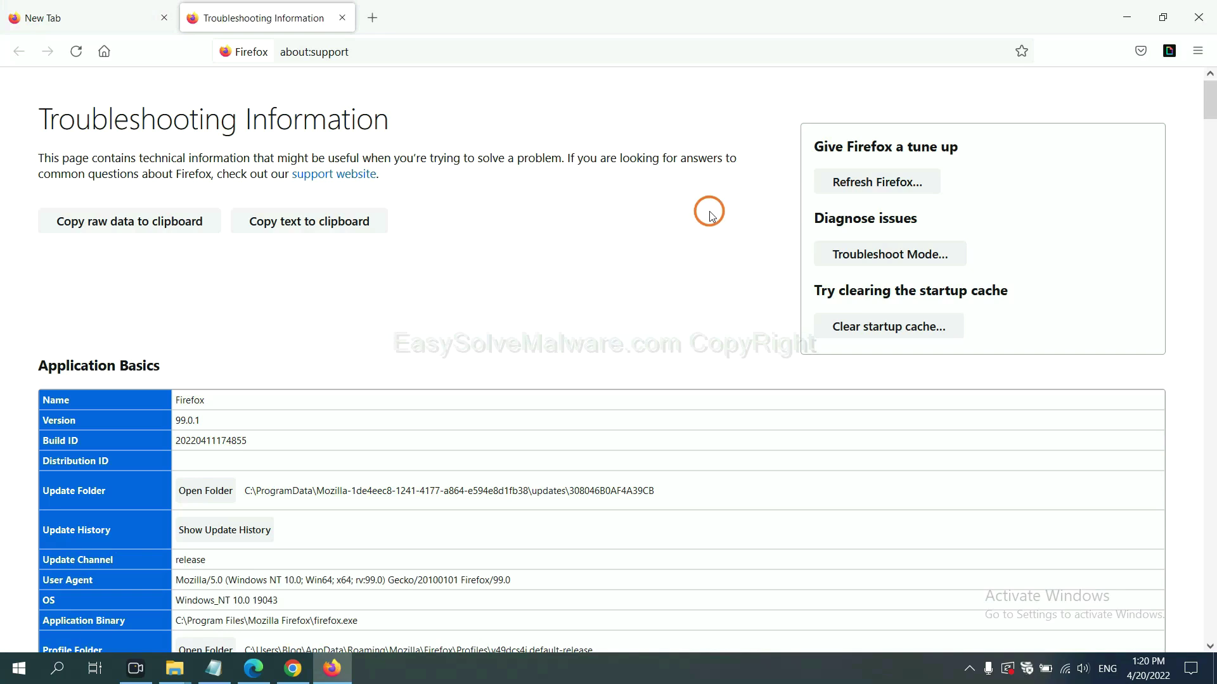
pyautogui.click(855, 183)
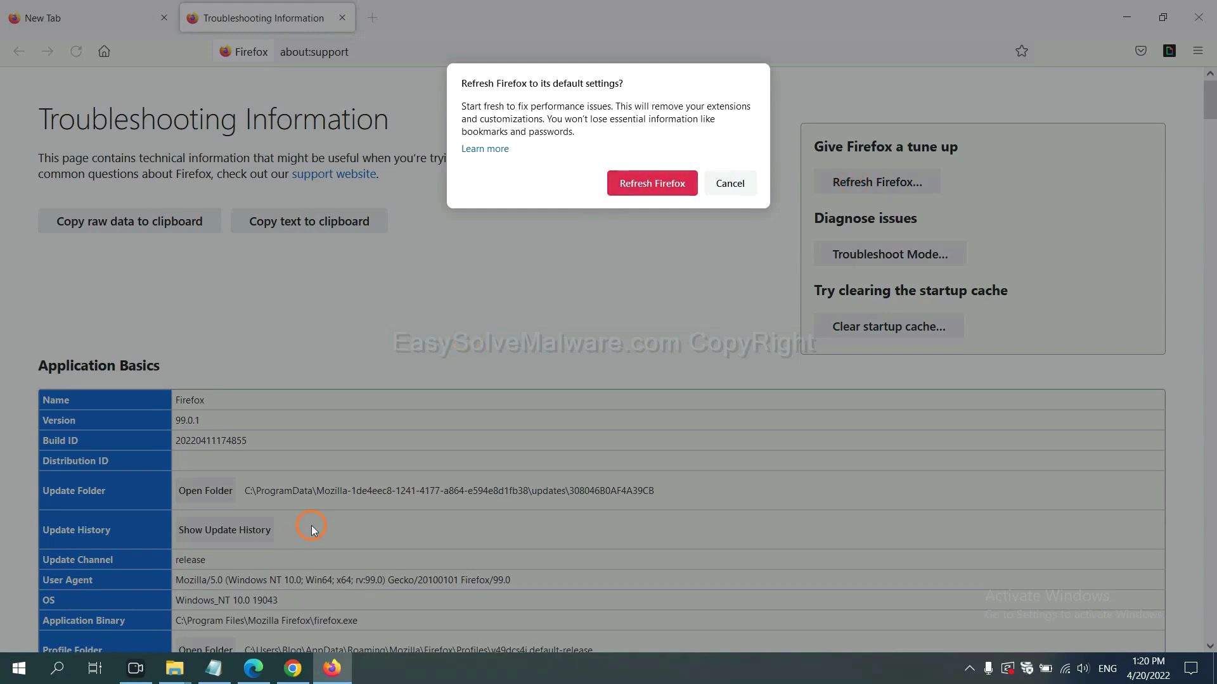
pyautogui.click(253, 669)
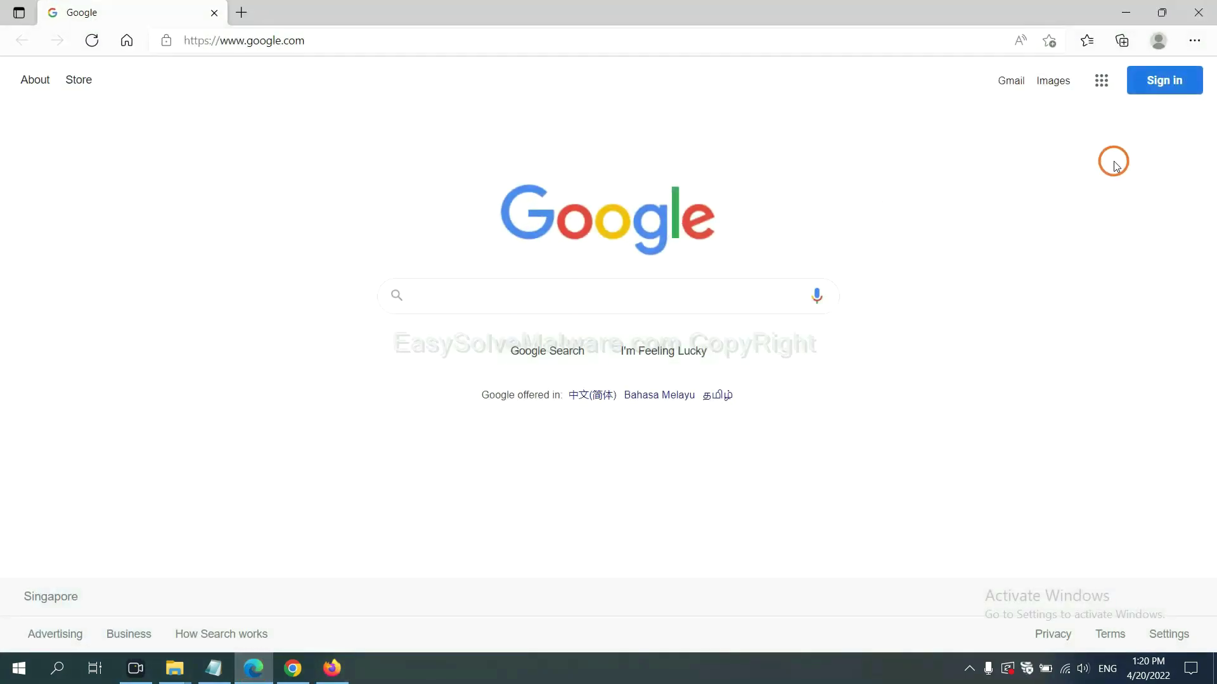
# Search Edge settings for 'reset' and open the Restore settings to default values confirmation.
pyautogui.click(1195, 42)
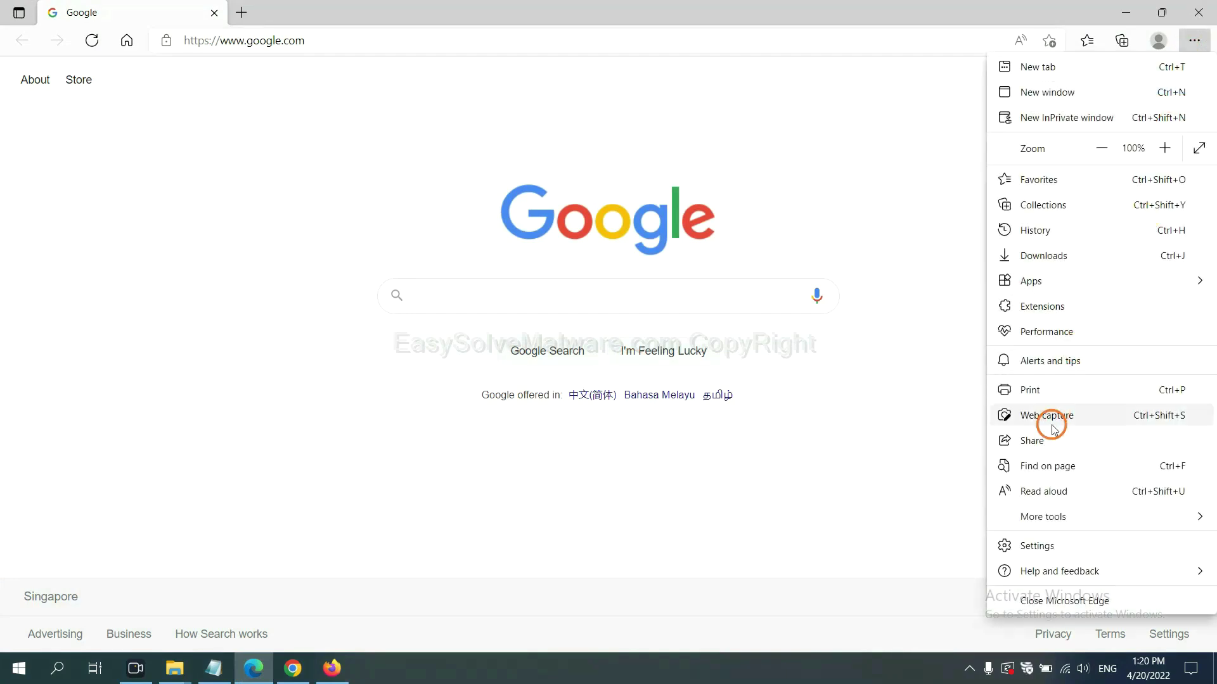
pyautogui.click(1045, 546)
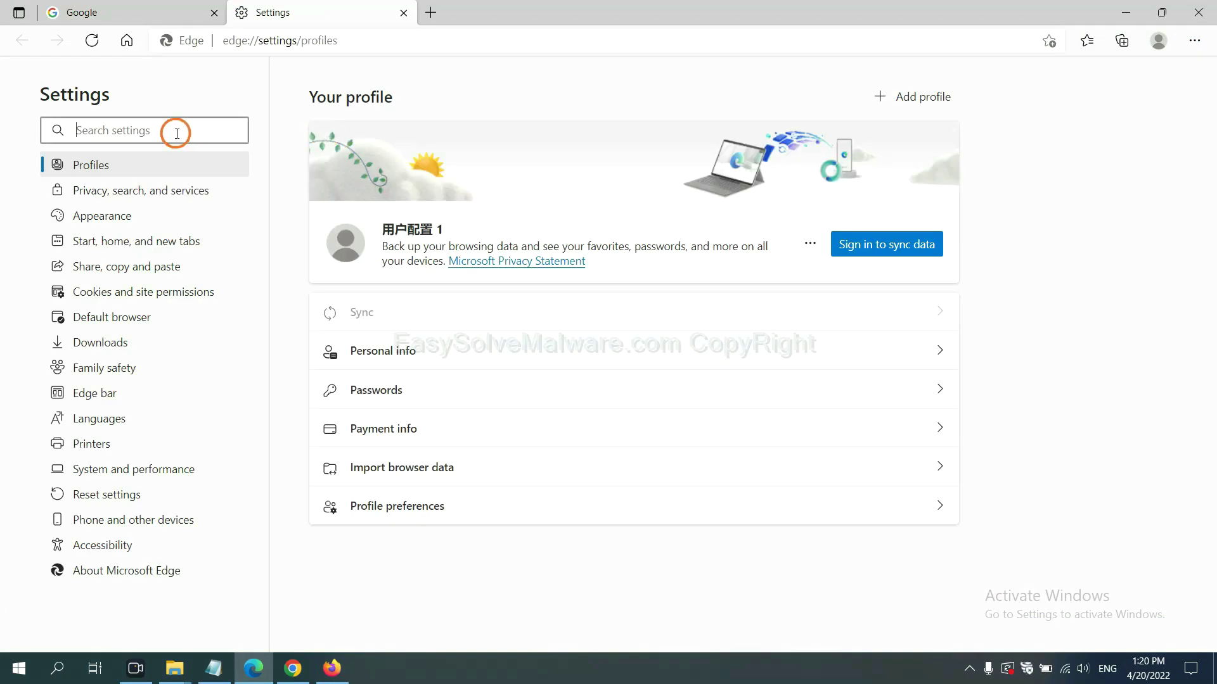
pyautogui.write('re')
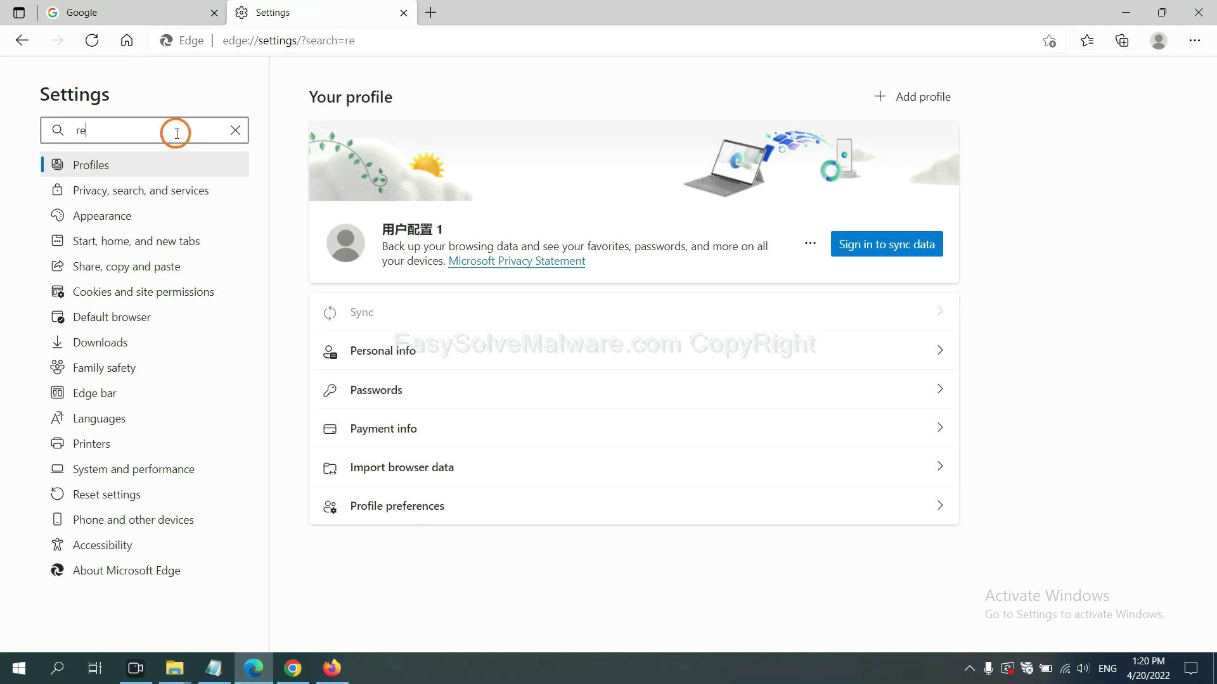
pyautogui.write('s')
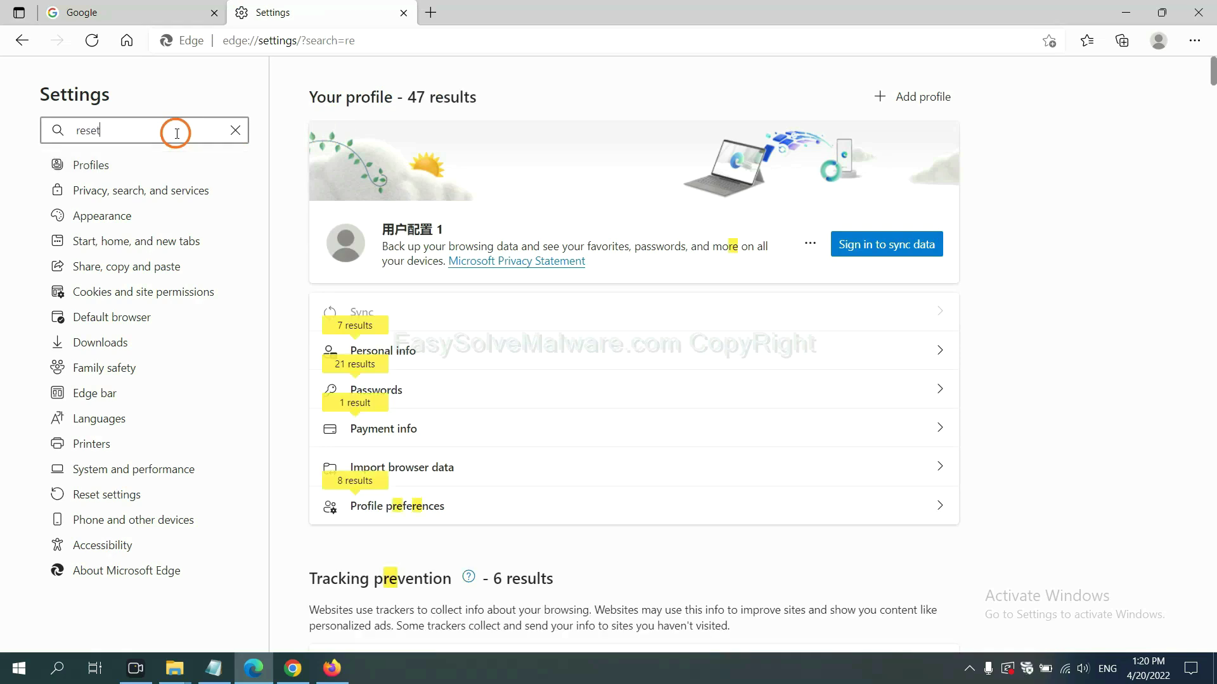
pyautogui.write('et')
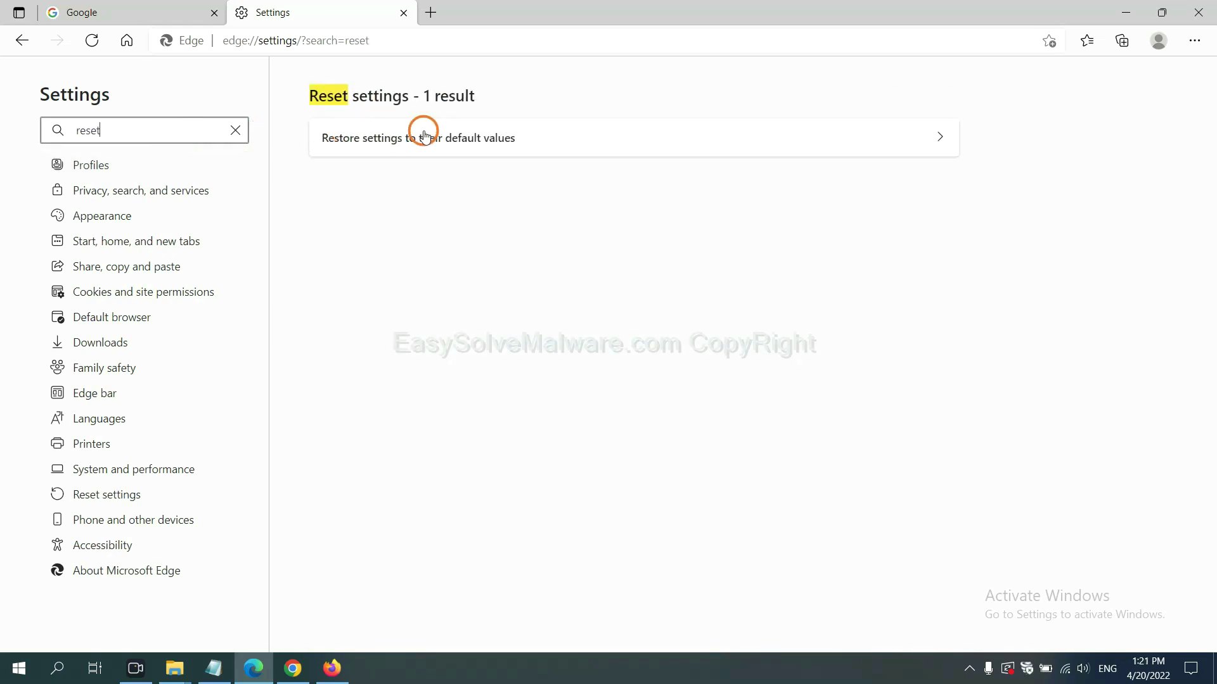
pyautogui.click(427, 136)
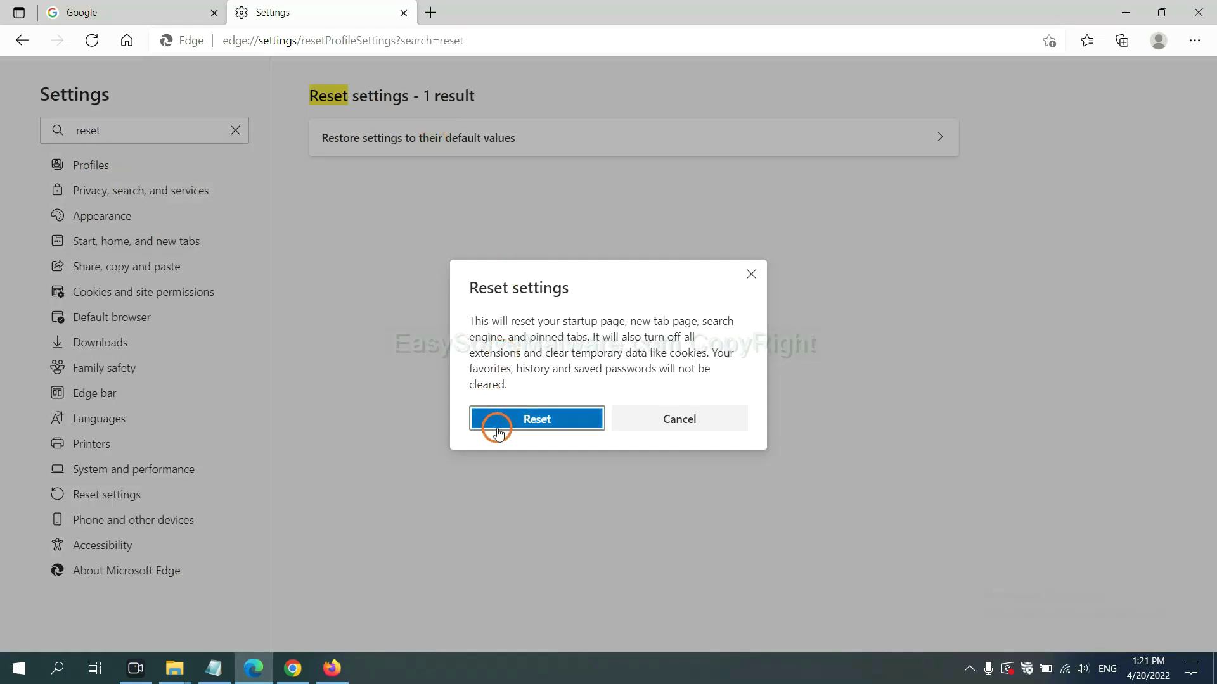